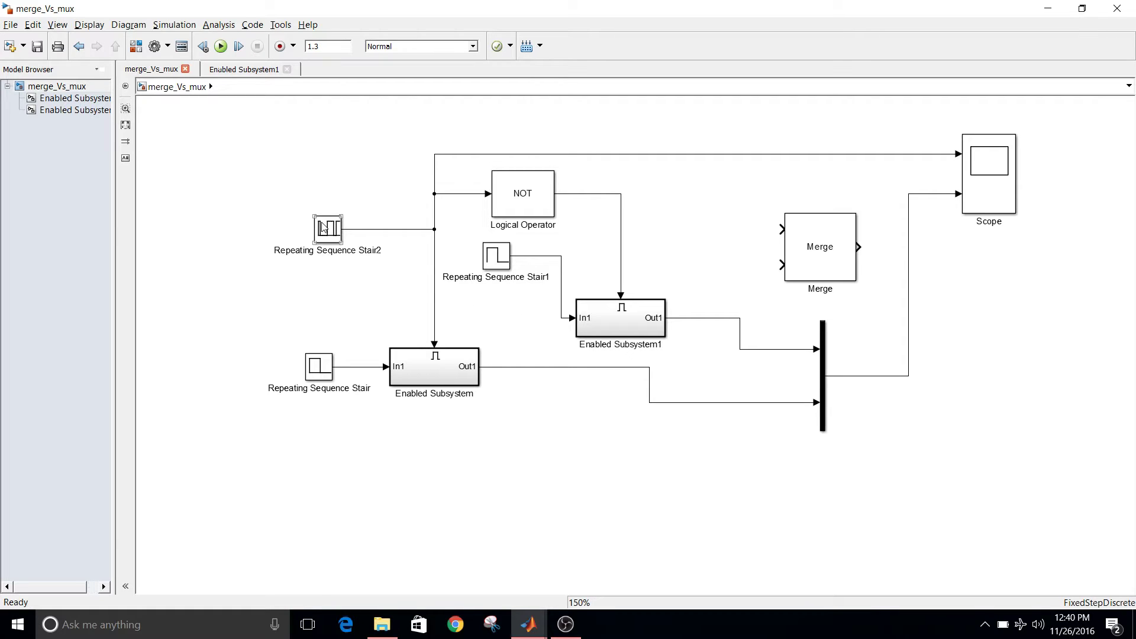
Check Repeating Sequence Stair2's output values and close its parameters unchanged
left_click(324, 228)
double_click(328, 228)
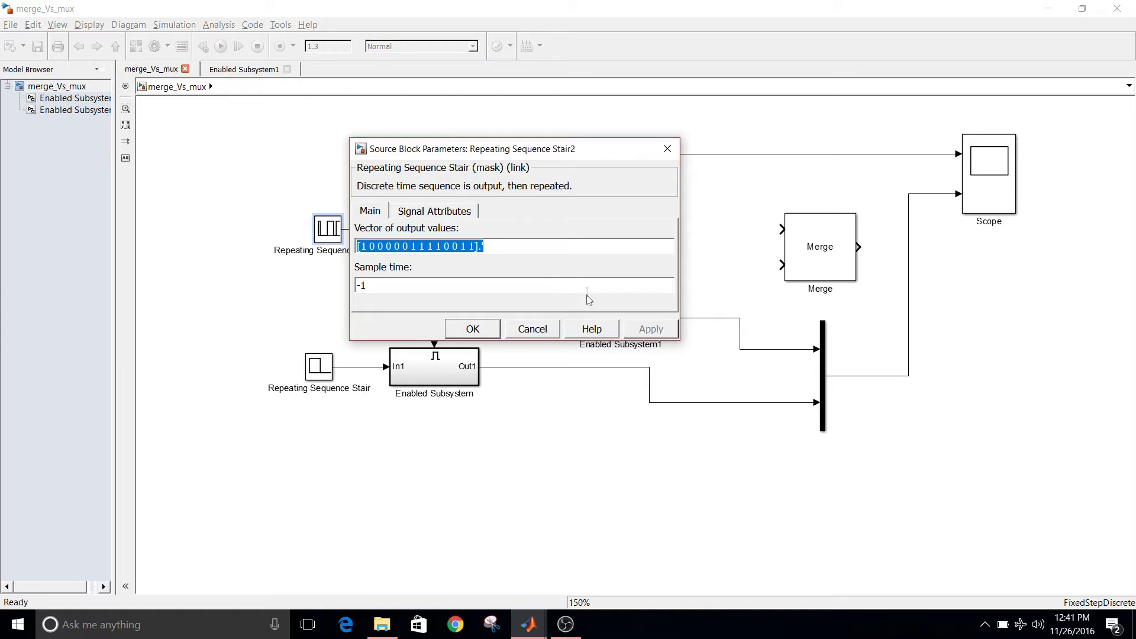
left_click(667, 148)
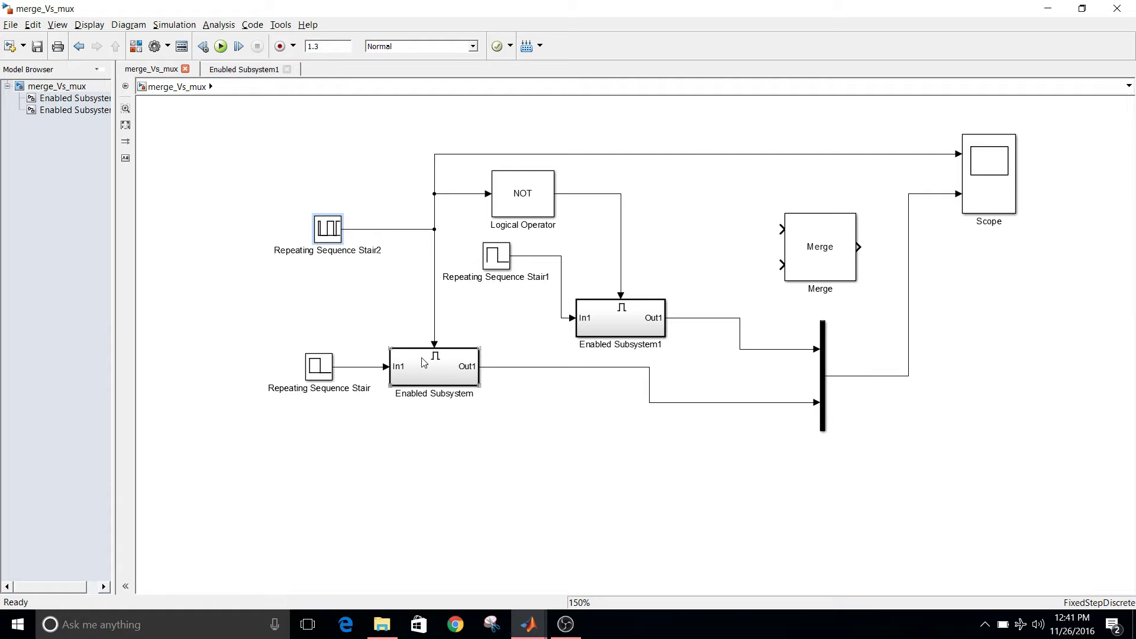
Select the enabled subsystems, then open Repeating Sequence Stair1's parameters (output values [5 4])
left_click(644, 325)
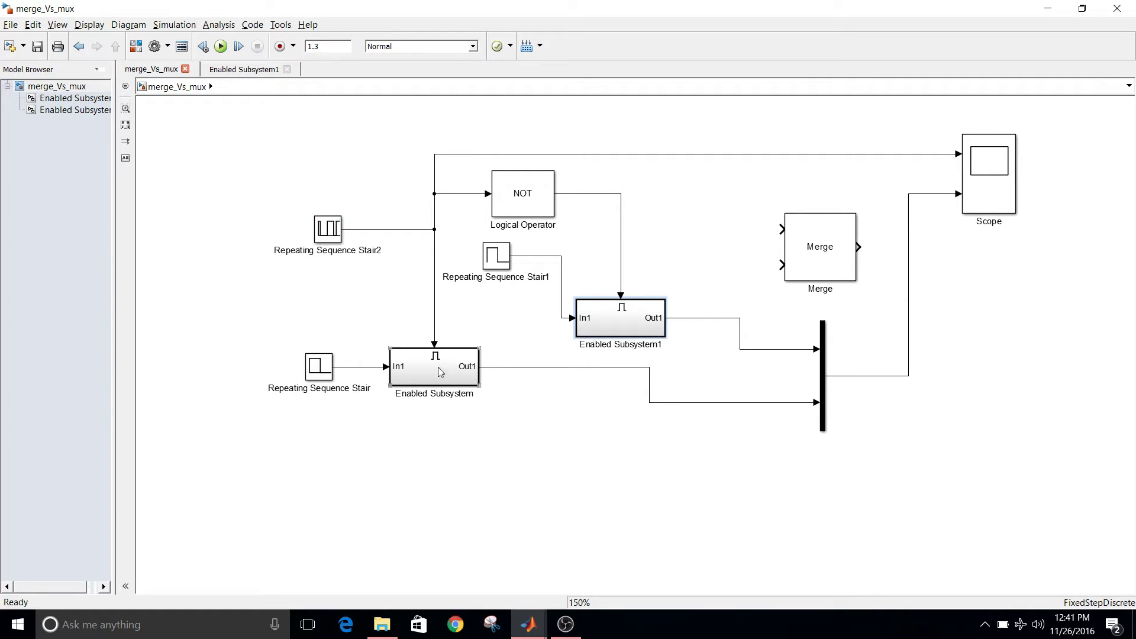
left_click_drag(376, 338, 479, 425)
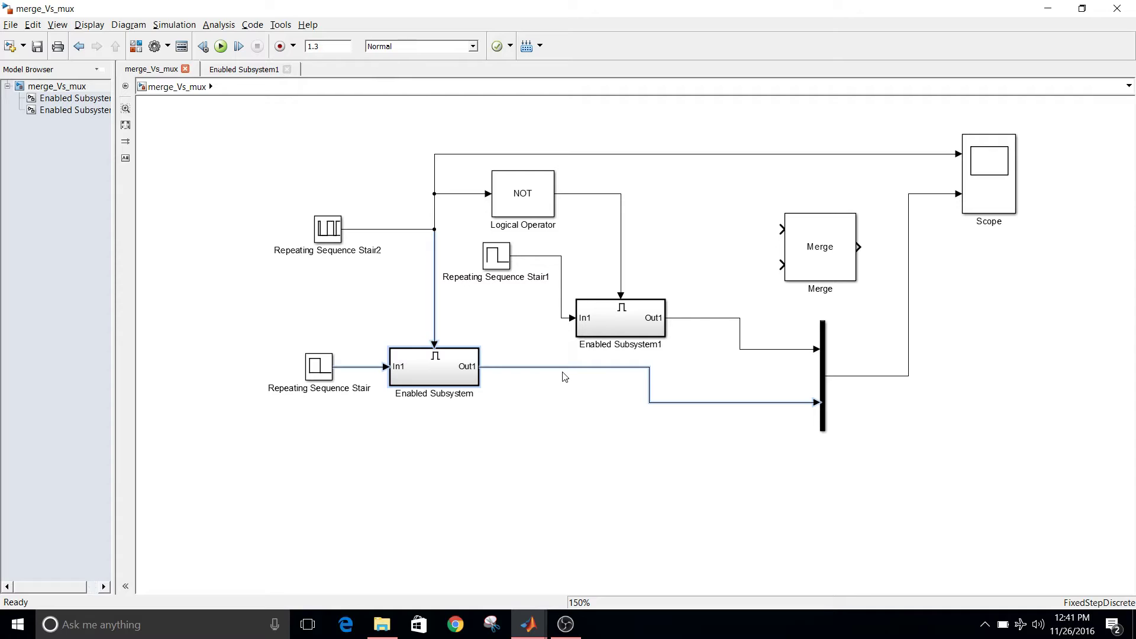
left_click(496, 256)
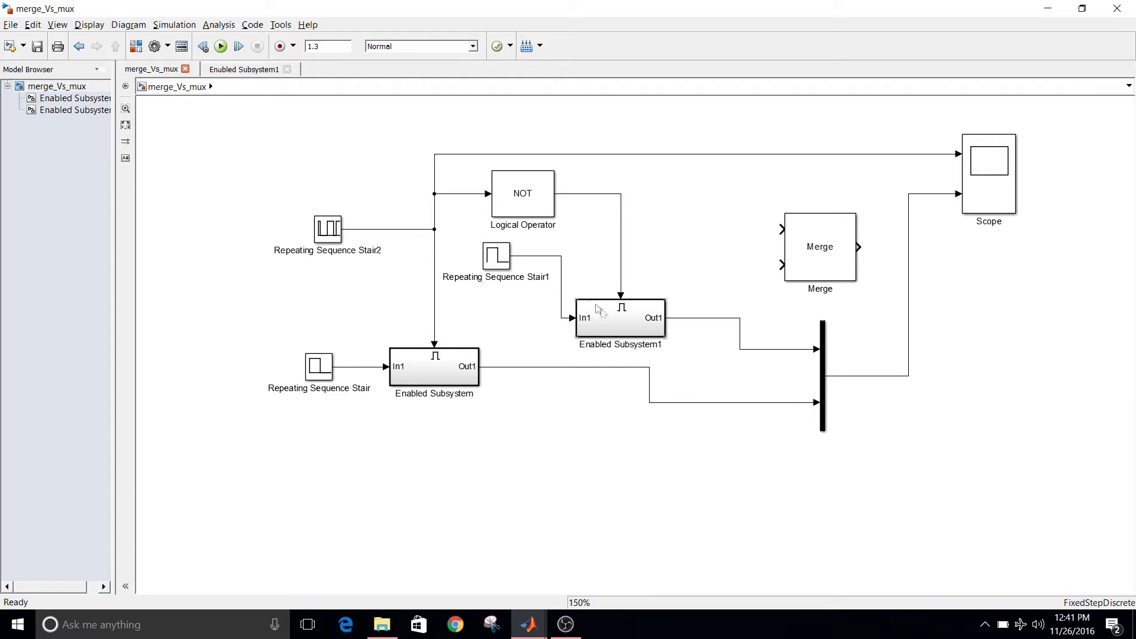
left_click(611, 320)
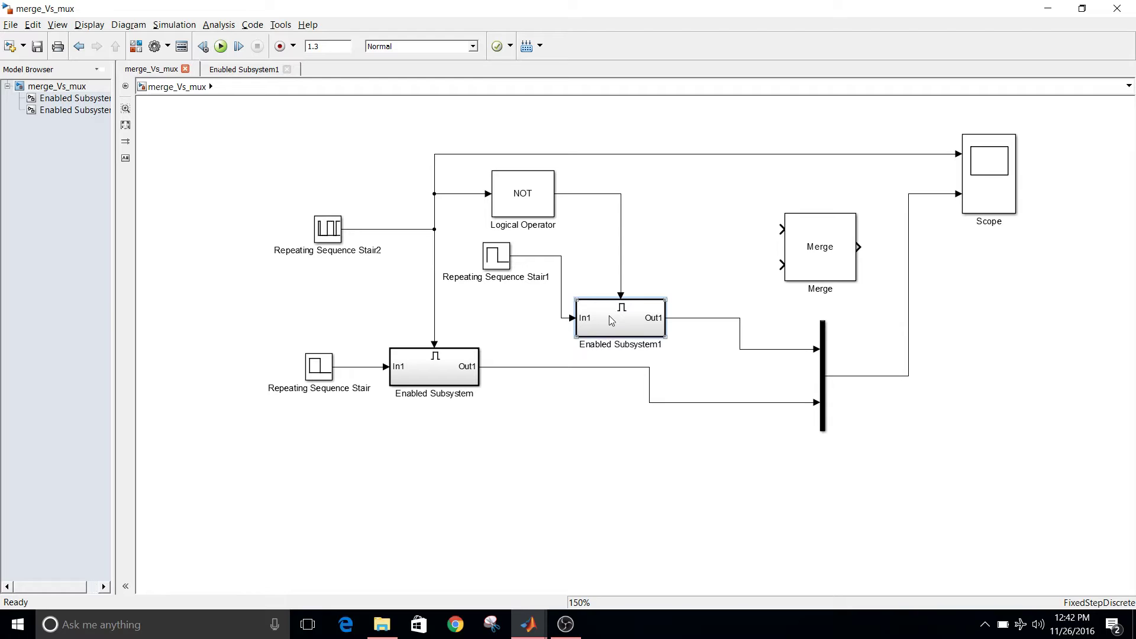
double_click(497, 260)
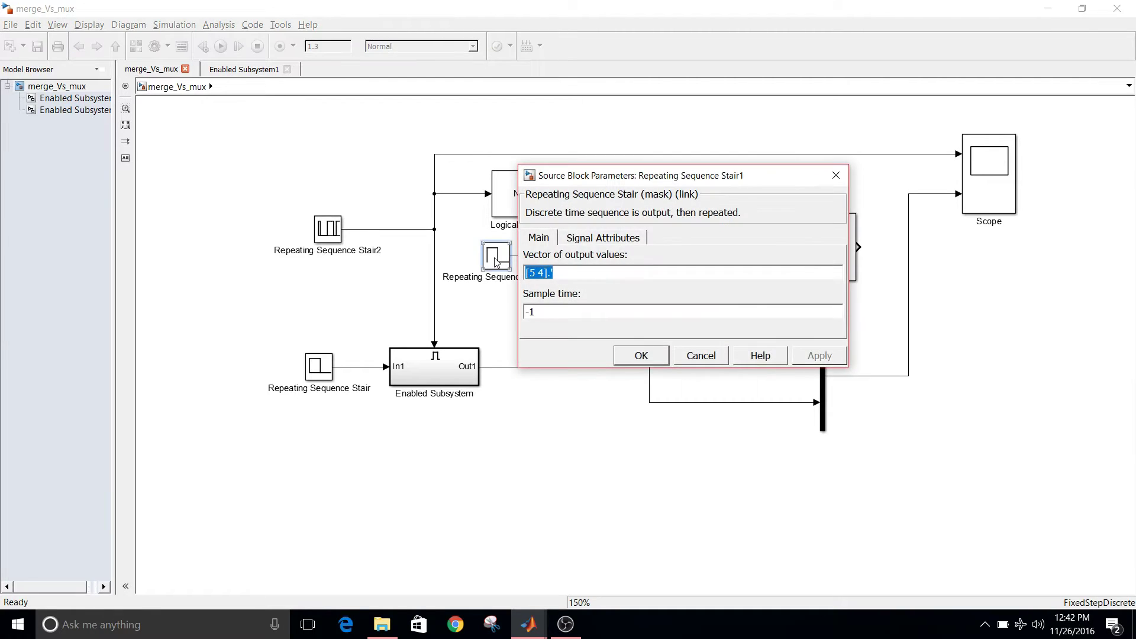
Close Stair1's parameters and review Repeating Sequence Stair's output values without changes
left_click(835, 176)
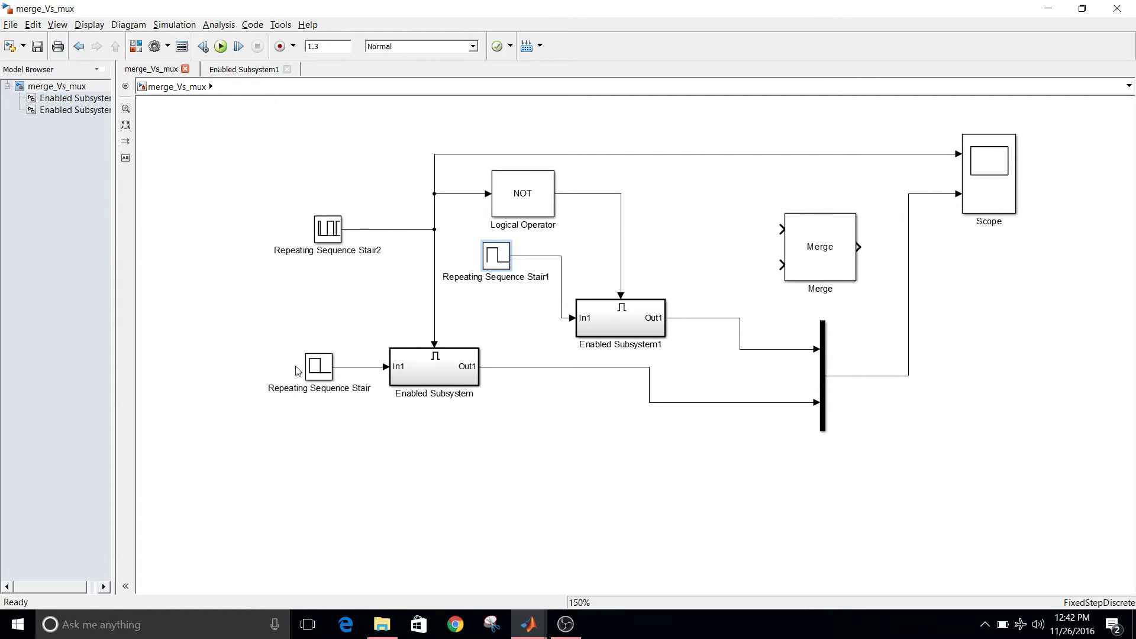
double_click(329, 370)
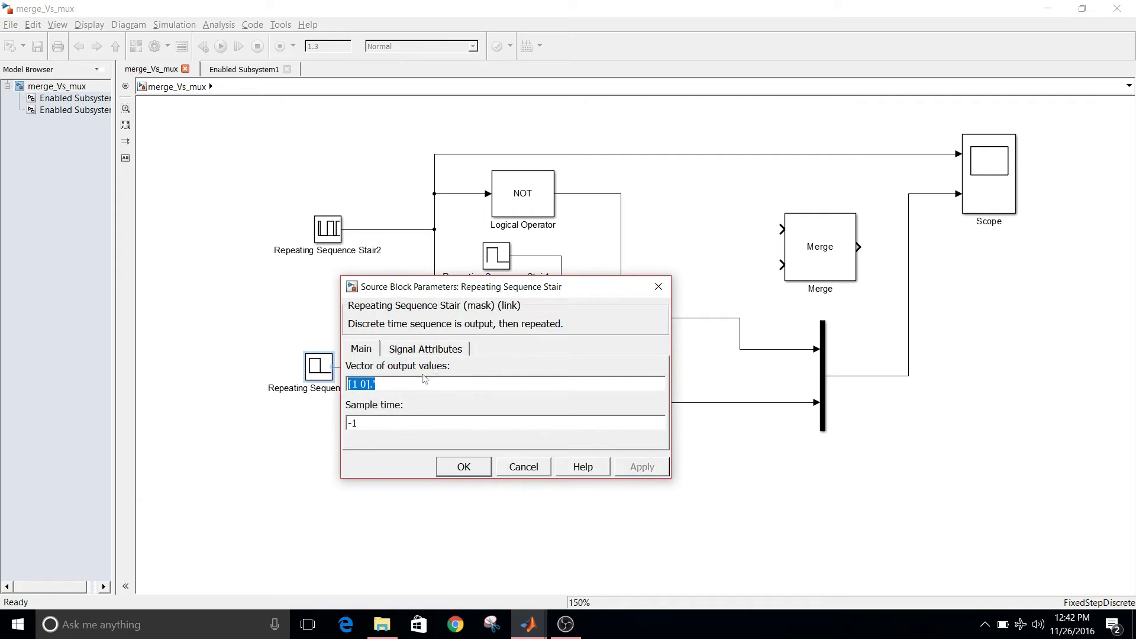
left_click(660, 288)
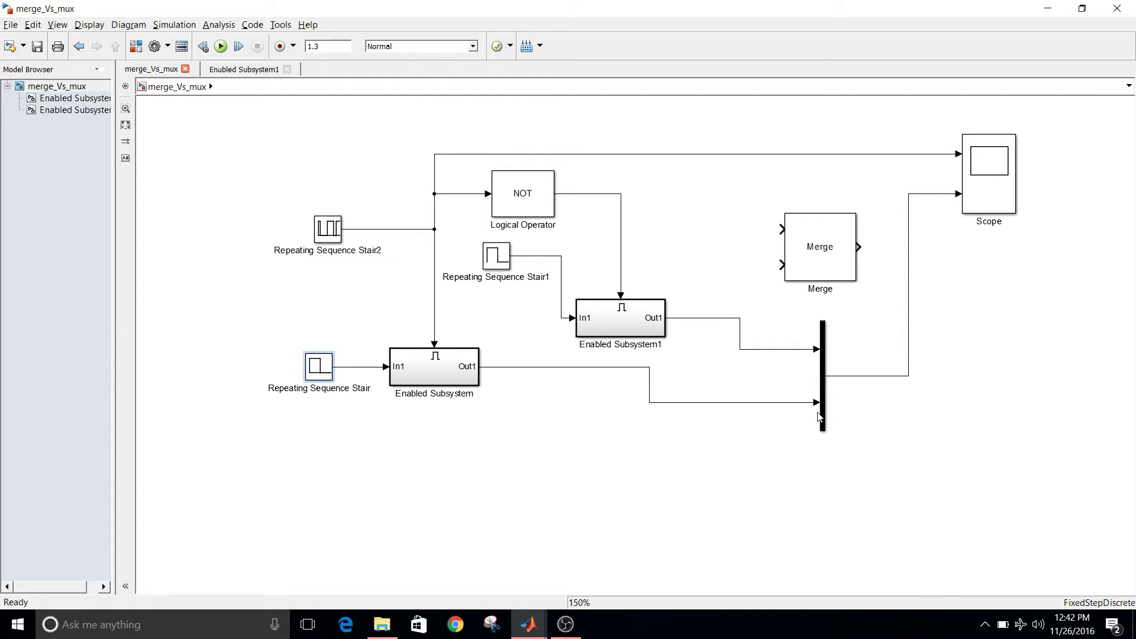
Select the Mux and Scope blocks, then bring up the model configuration parameters
left_click(824, 337)
left_click(971, 269)
left_click(997, 202)
left_click(552, 180)
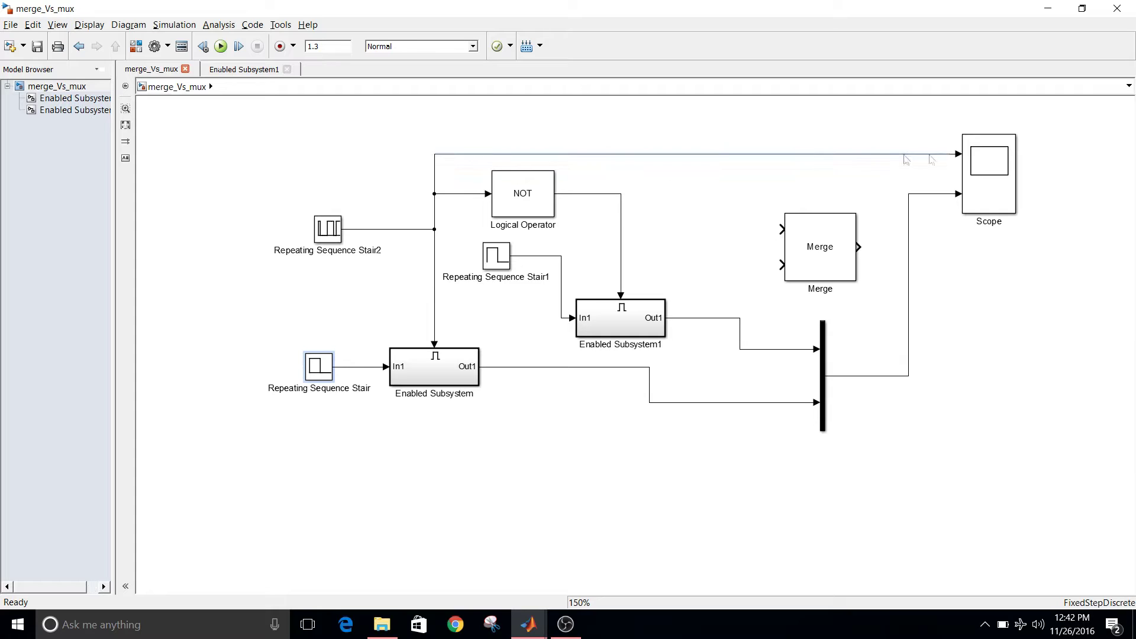
left_click(991, 170)
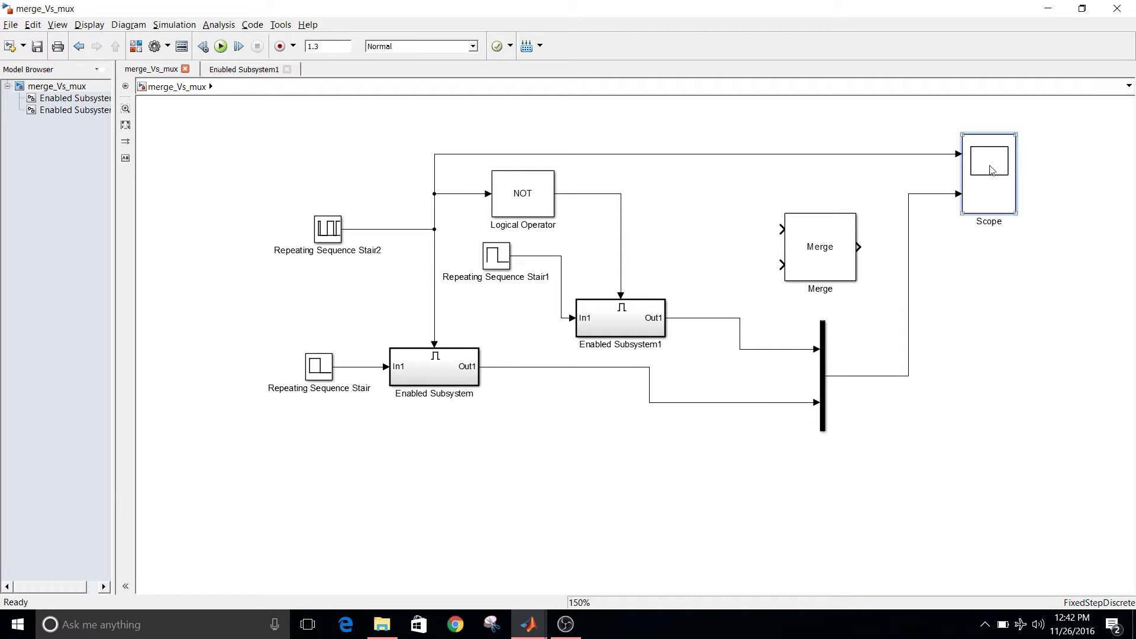
left_click(157, 49)
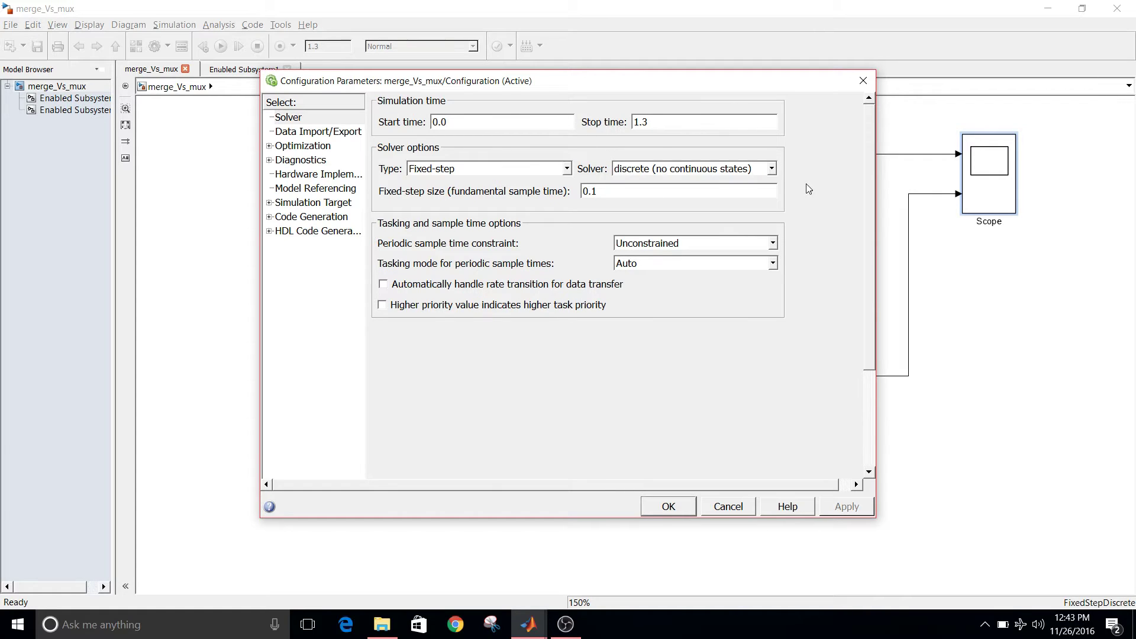
Accept the discrete fixed-step solver settings (stop 1.3, step 0.1) and run the simulation
left_click(669, 506)
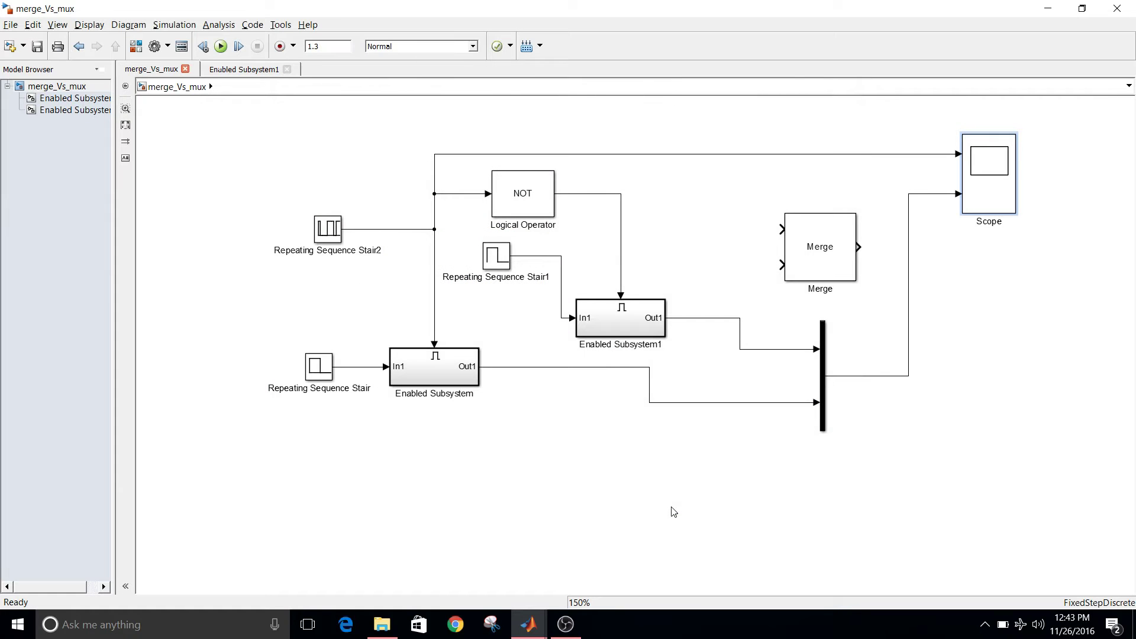
left_click(219, 47)
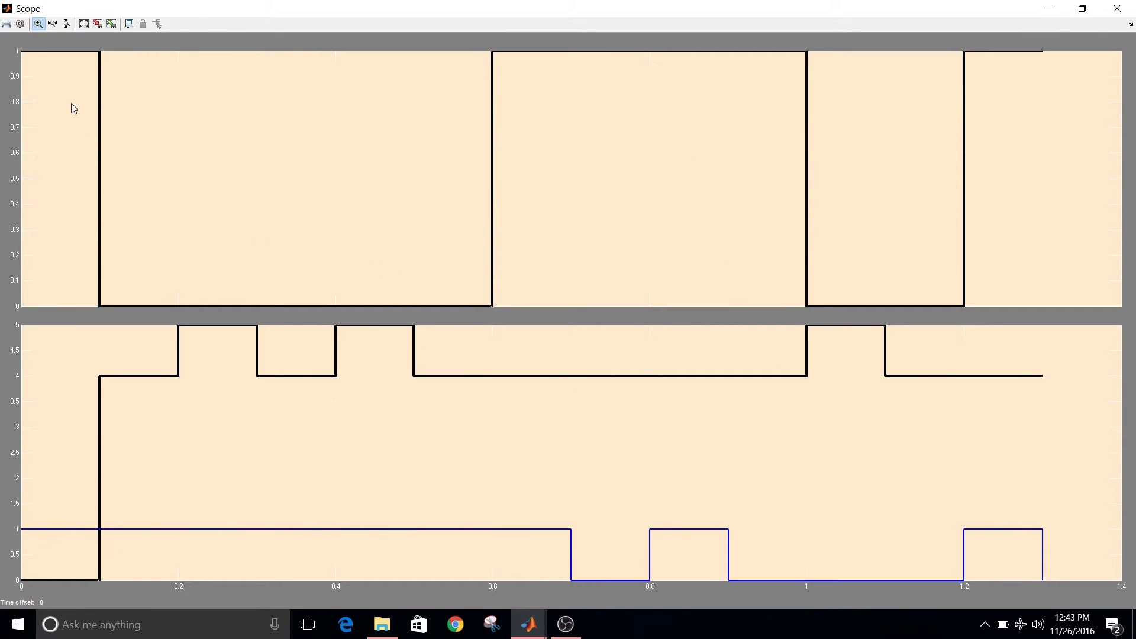
Browse the Scope's Style settings, keeping line 1 unchanged, and close the dialog
left_click(20, 23)
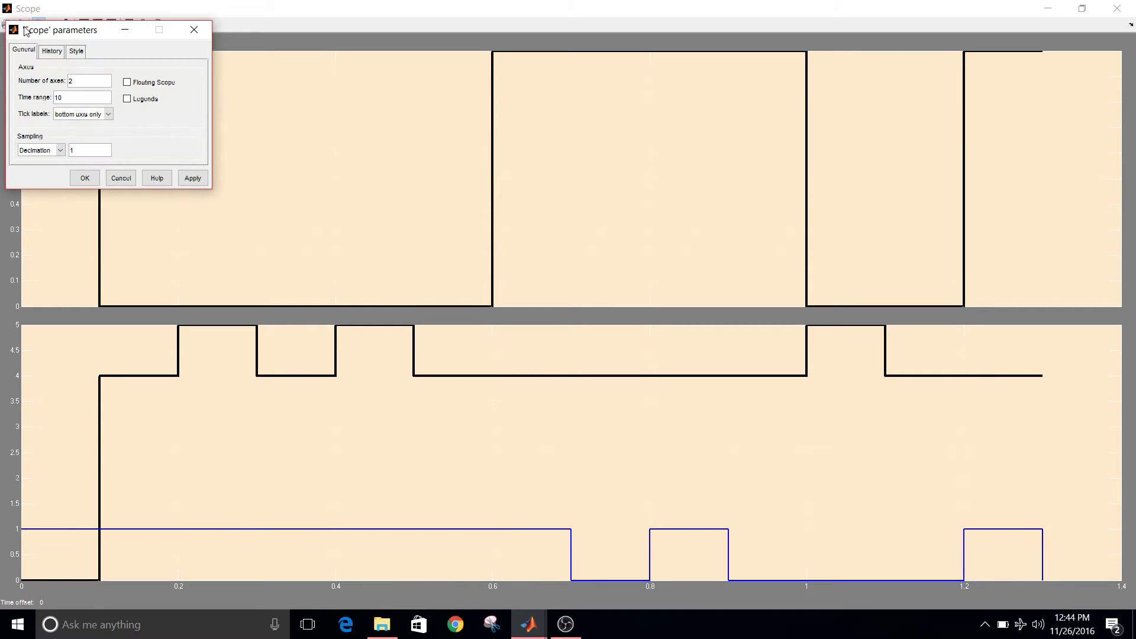
left_click(76, 50)
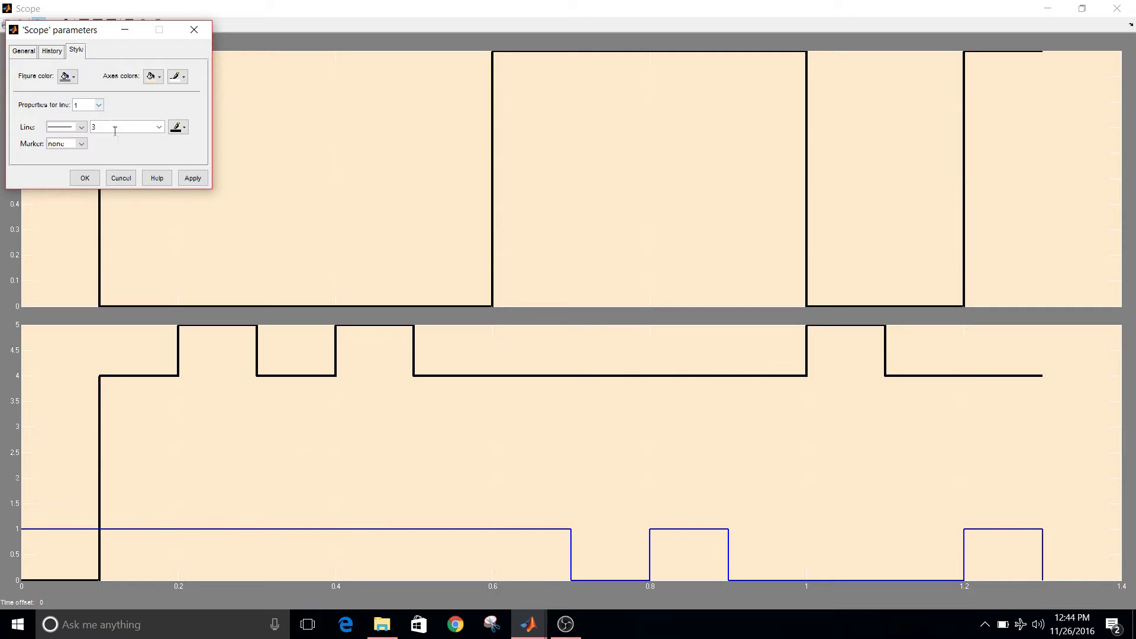
left_click(160, 76)
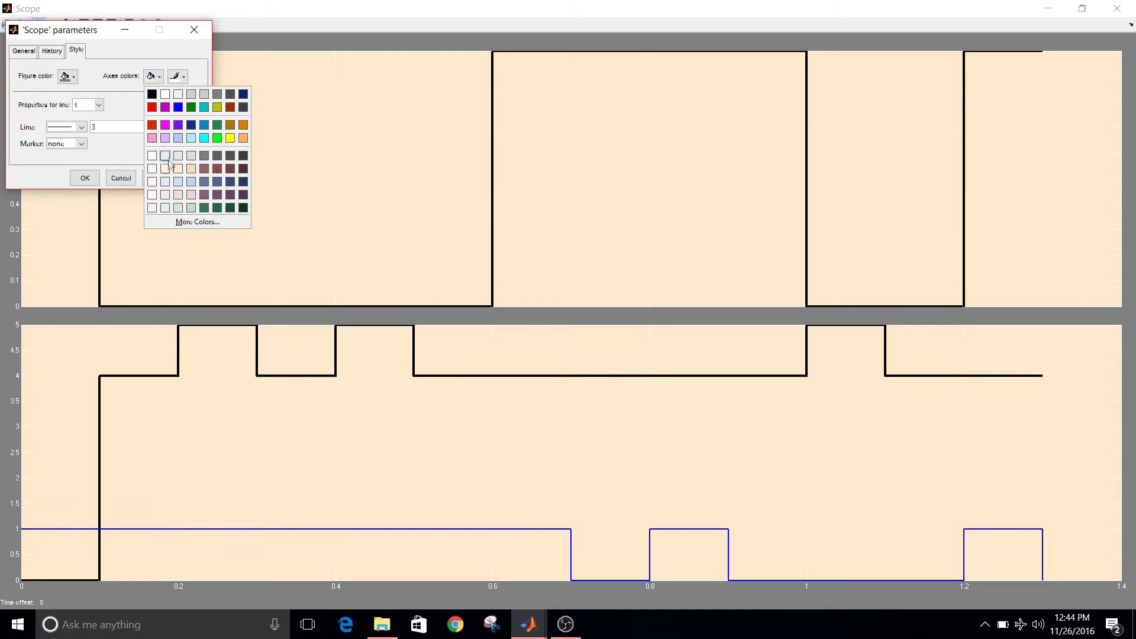
left_click(133, 64)
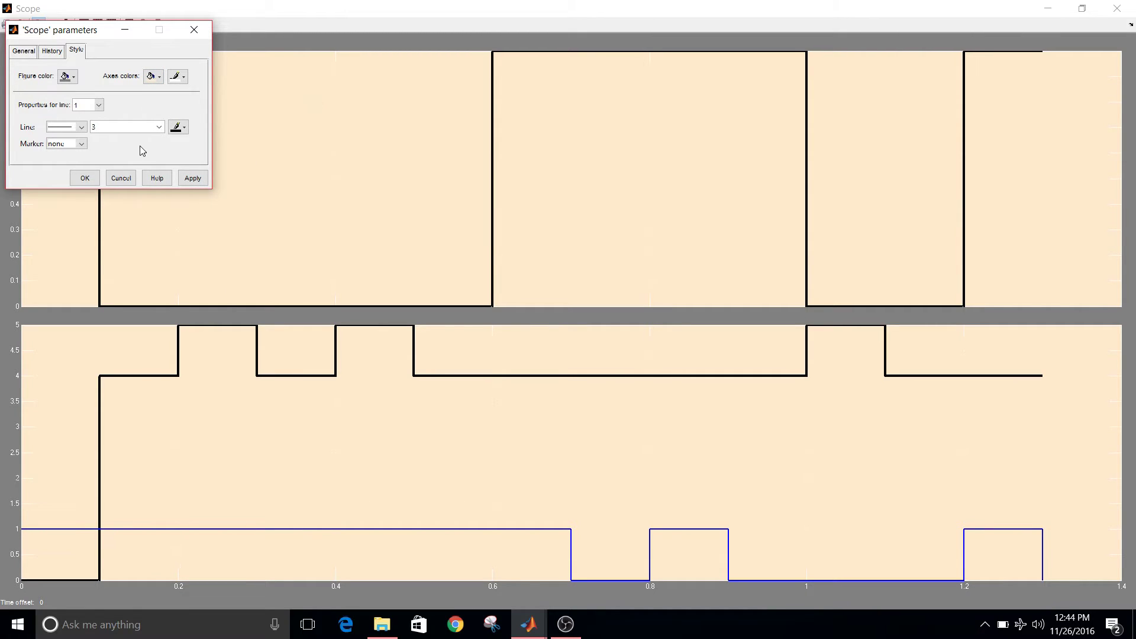
left_click(100, 105)
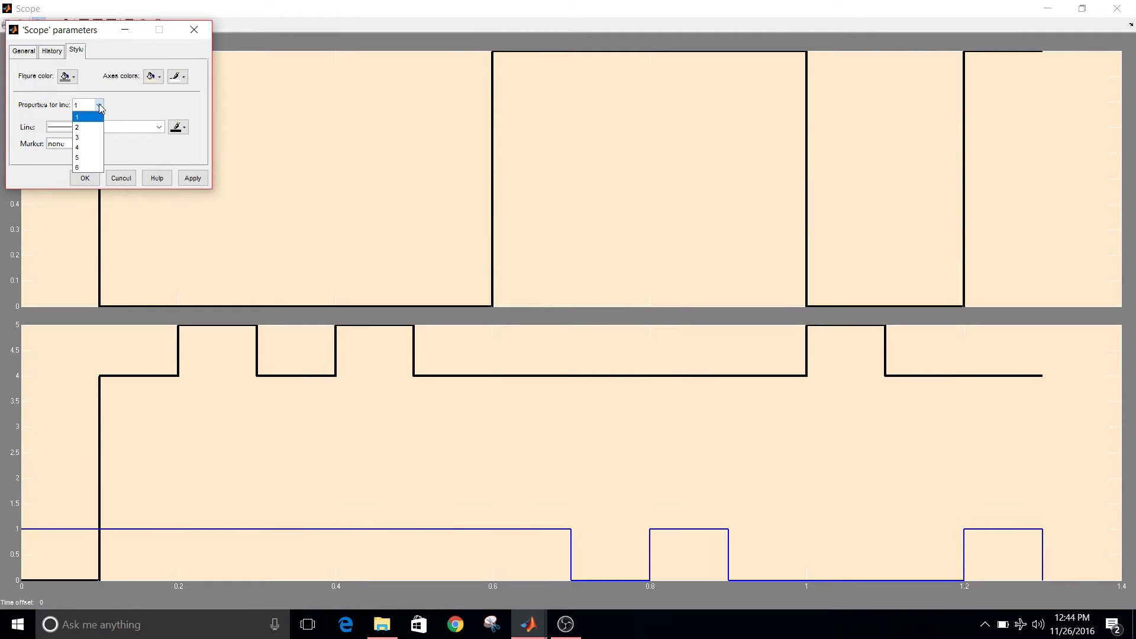
left_click(87, 117)
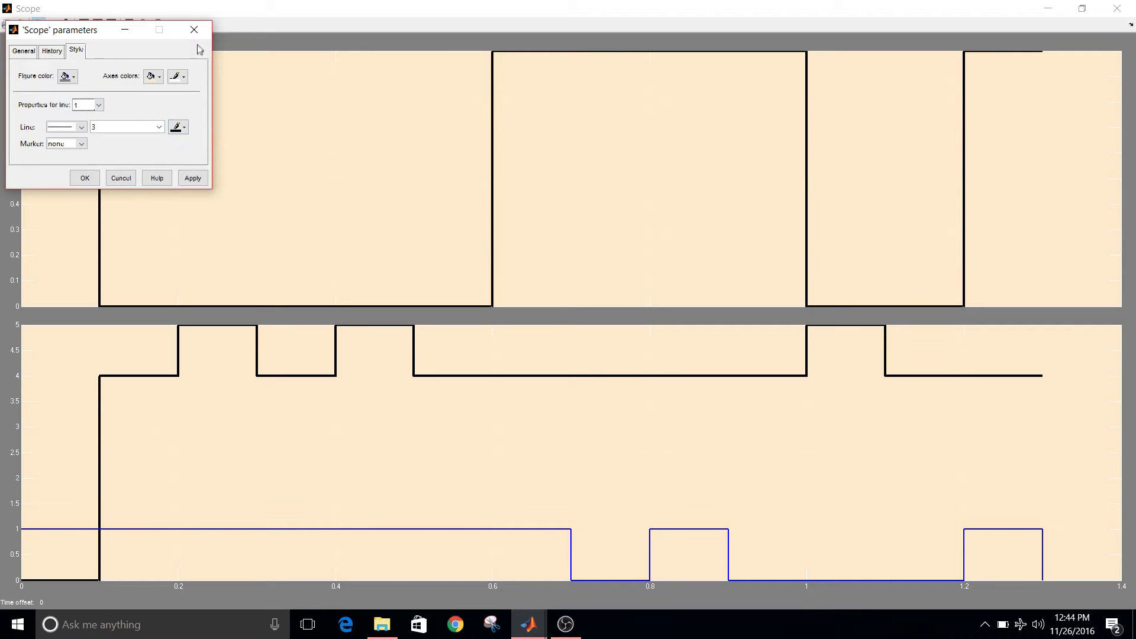
left_click(195, 30)
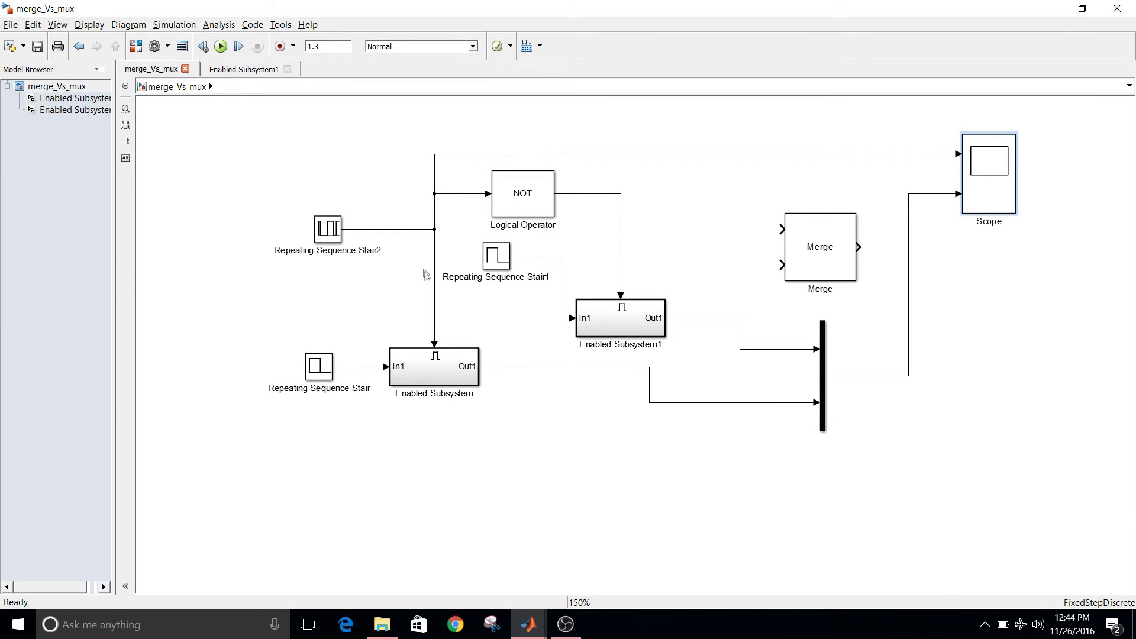
Select the Enabled Subsystem, minimize the model window and bring up the Scope via taskbar previews
left_click(433, 361)
left_click(1049, 8)
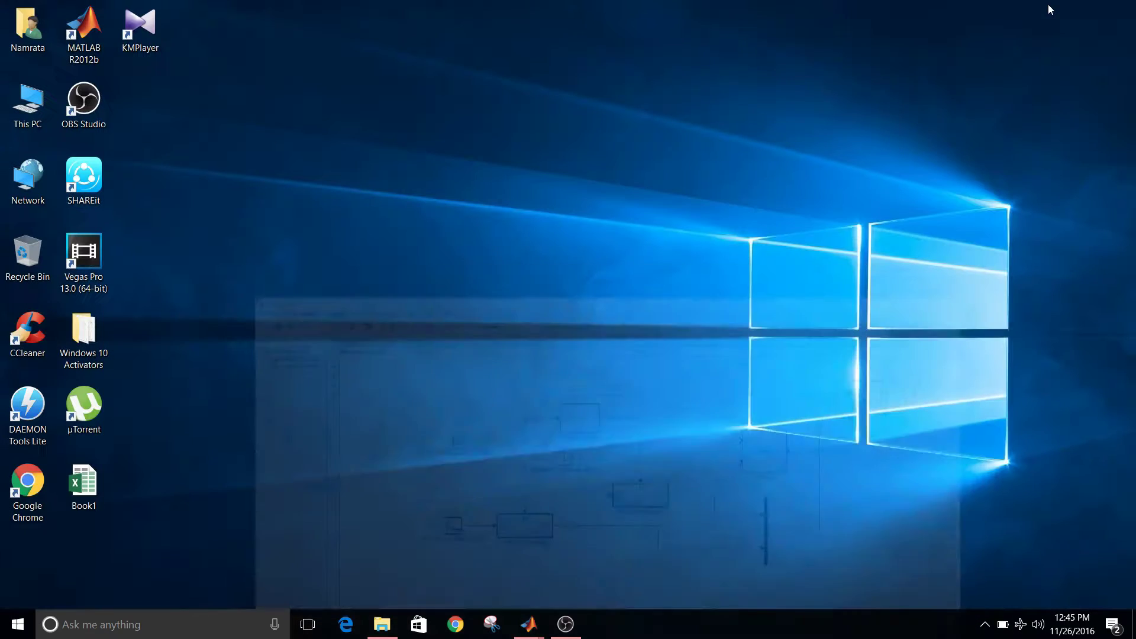
left_click(527, 624)
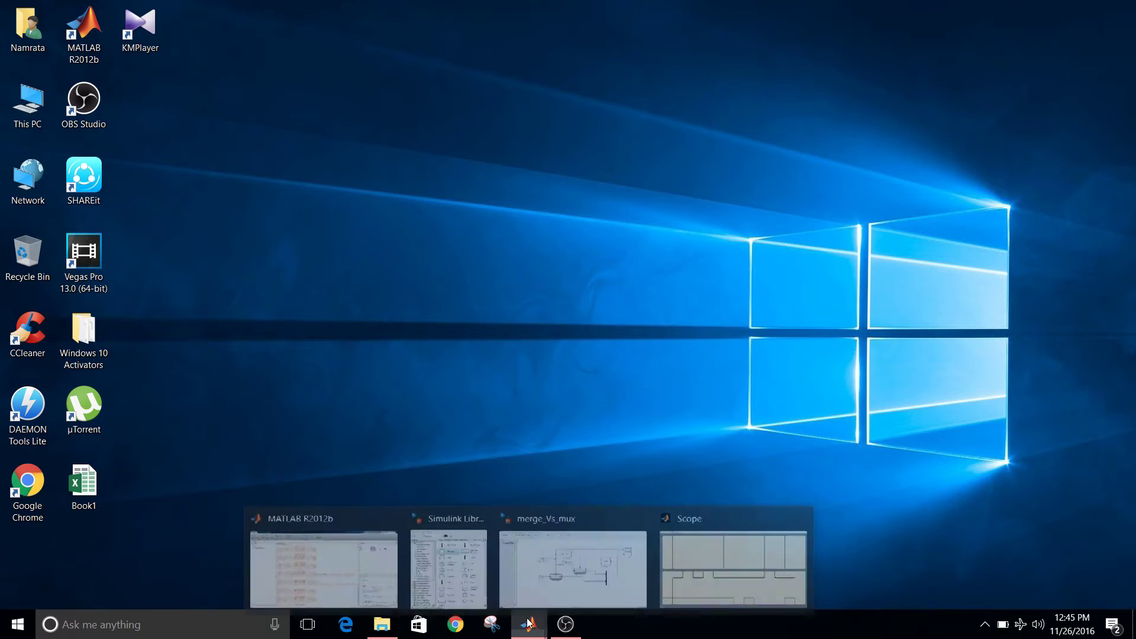
left_click(728, 551)
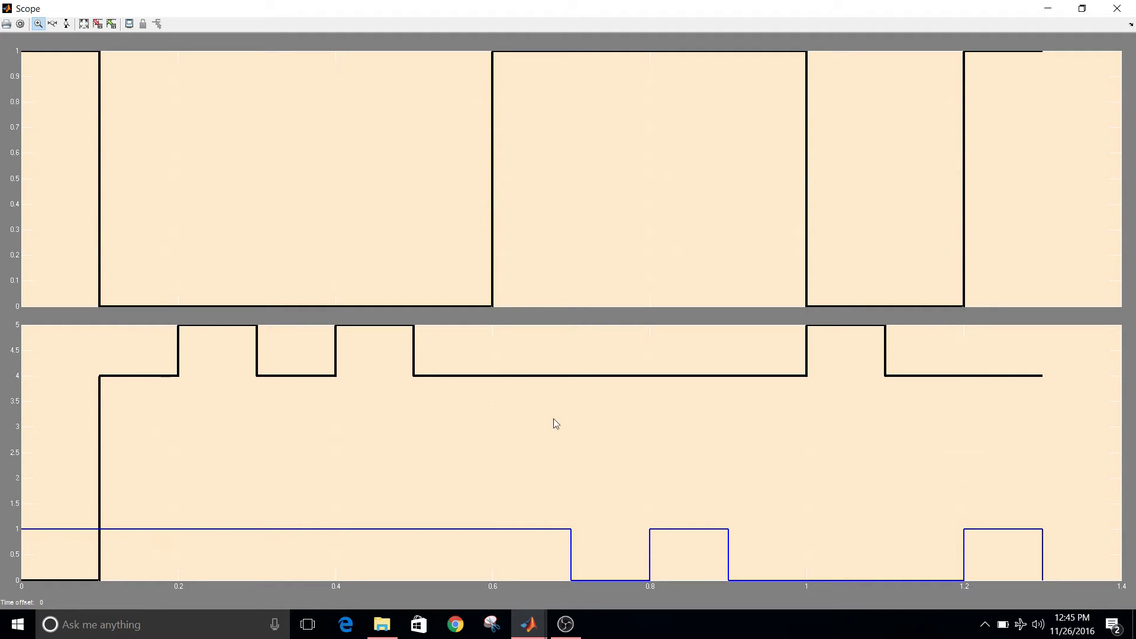
Return to the merge_Vs_mux diagram and select the Mux-to-Scope line
left_click(531, 625)
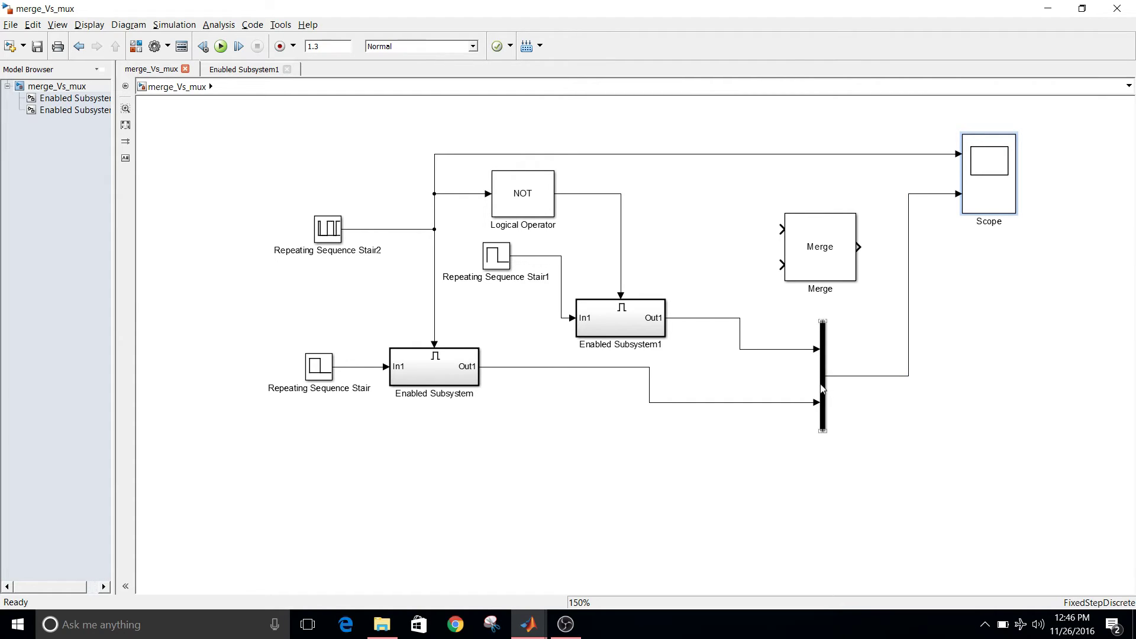
left_click(859, 383)
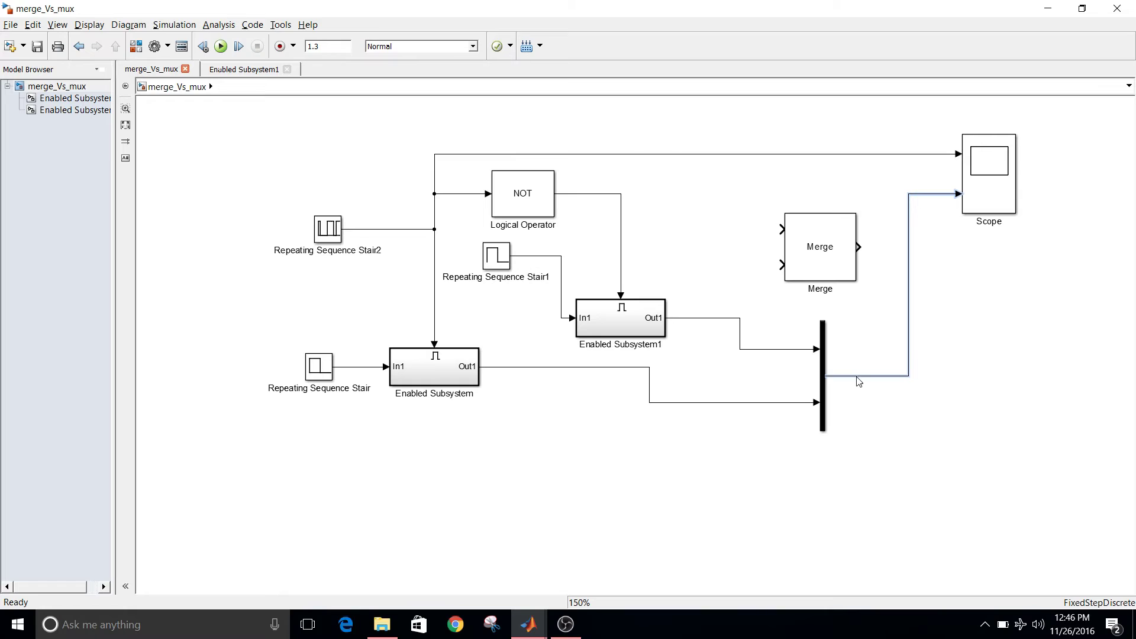
Replace the Mux-to-Scope line with a Merge-to-Scope connection and delete both Mux input lines
key("Delete")
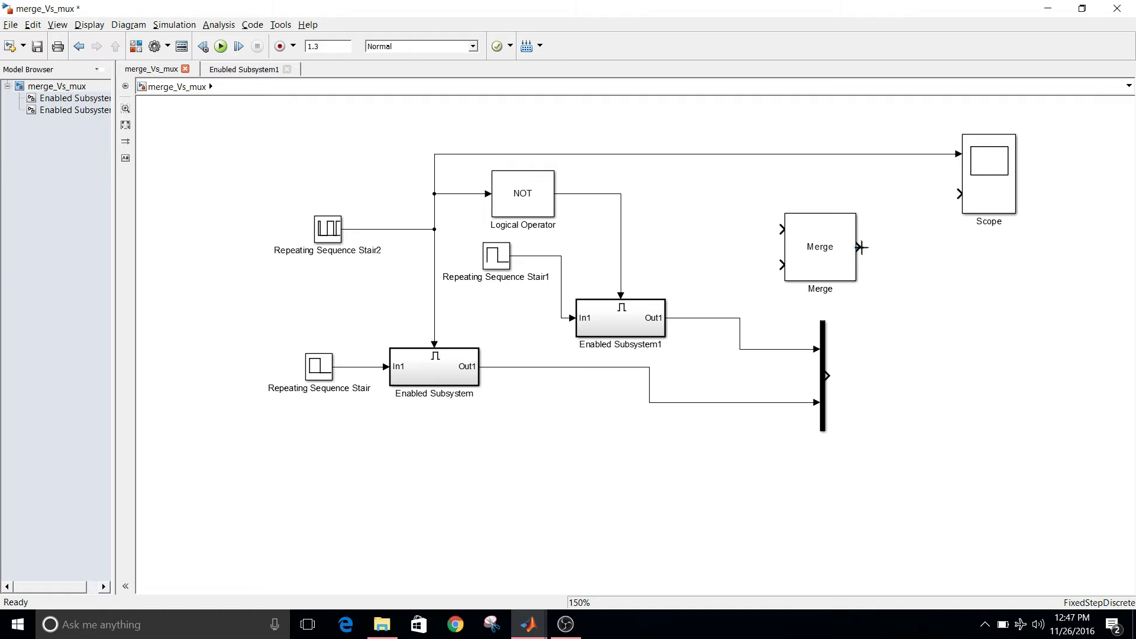
left_click_drag(858, 248, 960, 194)
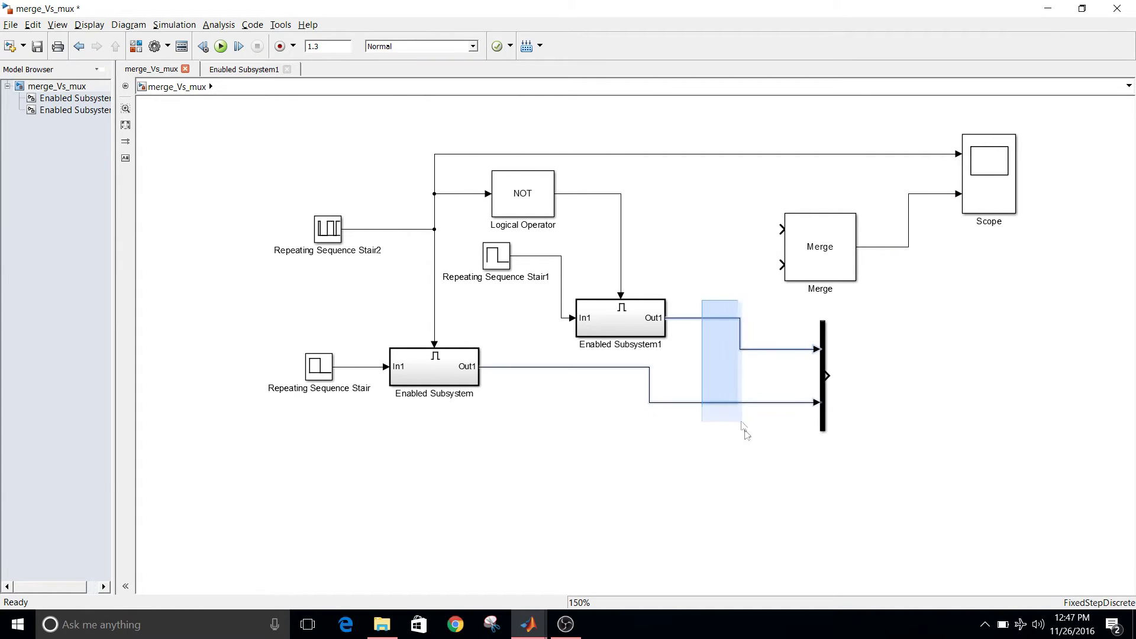
left_click_drag(710, 306, 771, 440)
key("Delete")
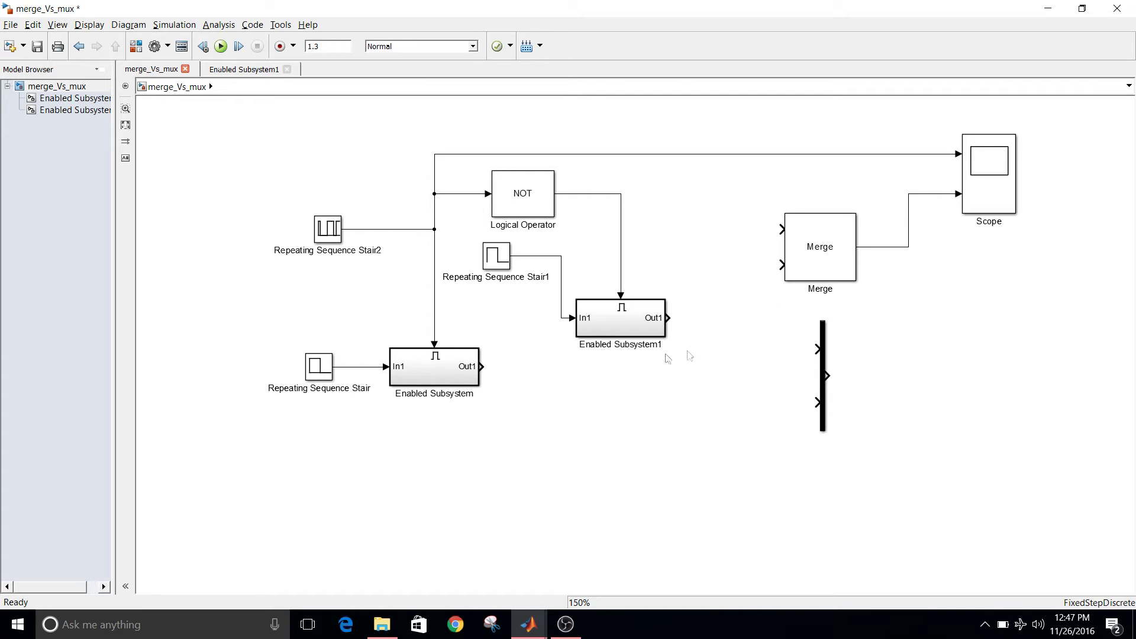
Select Enabled Subsystem and Ctrl+click Merge to wire both subsystem outputs into its inputs
left_click_drag(739, 366, 444, 351)
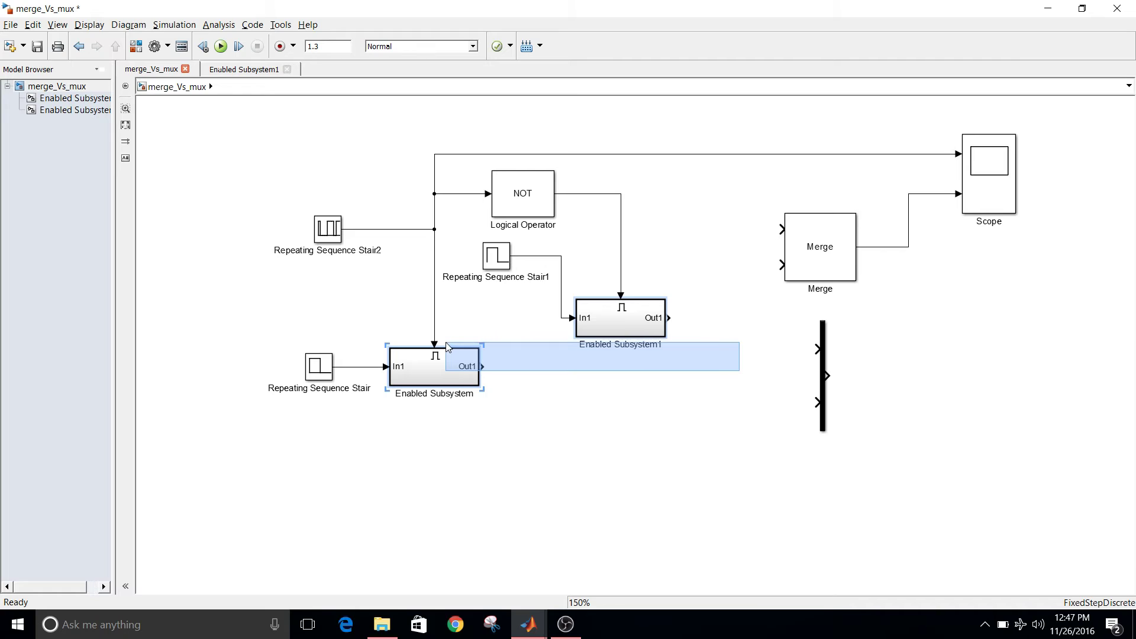
left_click_drag(445, 342, 447, 342)
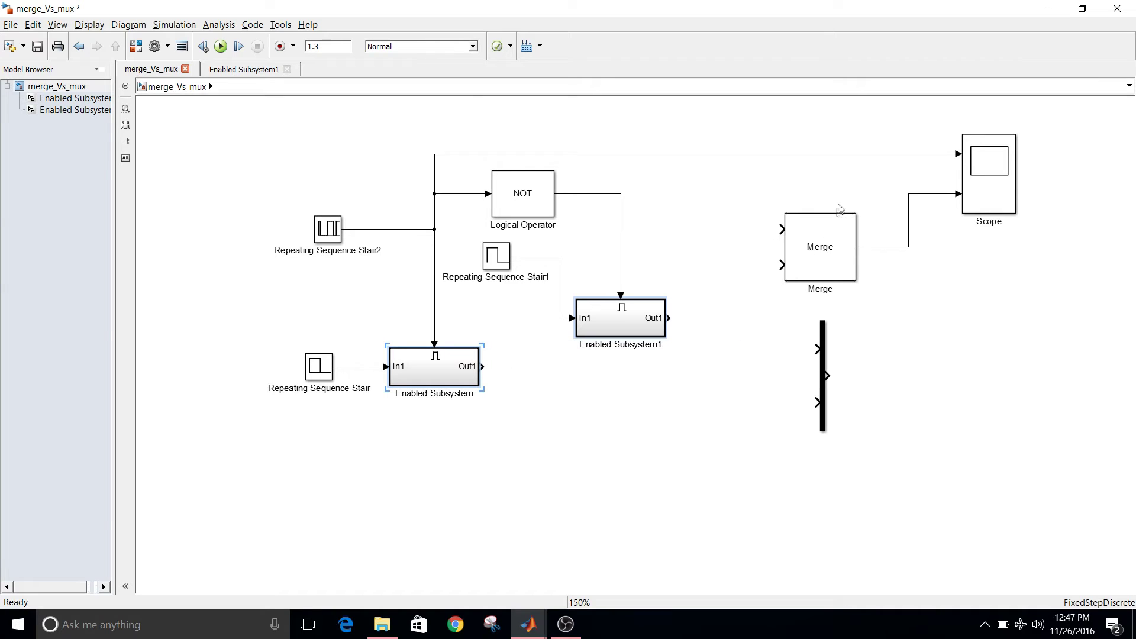
left_click(826, 255, "ctrl")
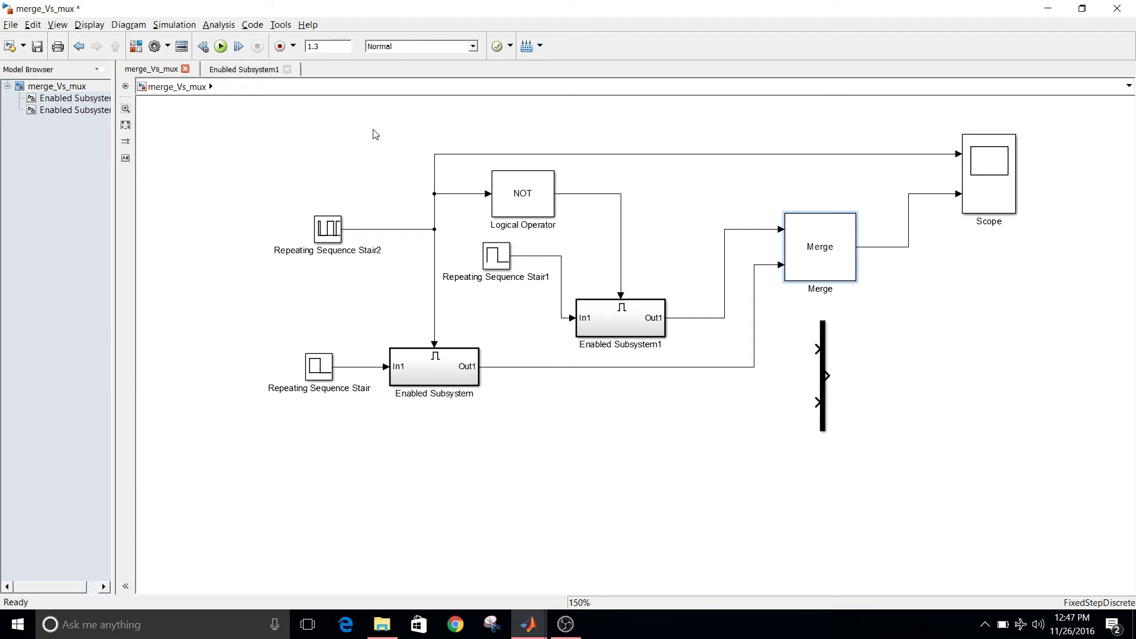
Save and run the model, then view the autoscaled merged output on the Scope
left_click(38, 46)
left_click(221, 46)
double_click(1000, 198)
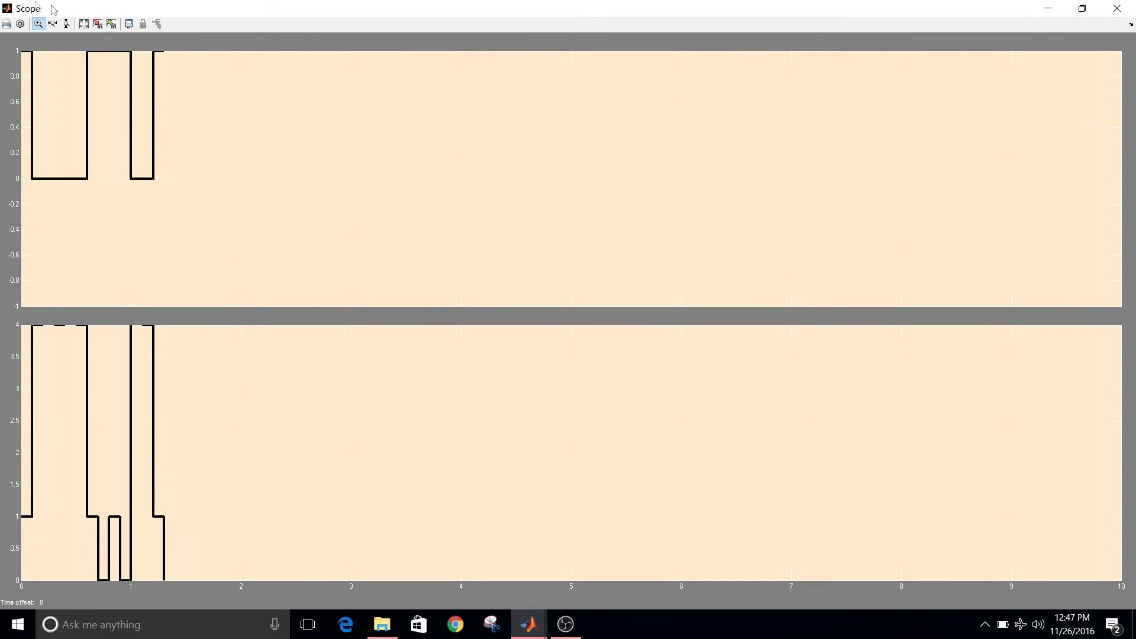
left_click(83, 23)
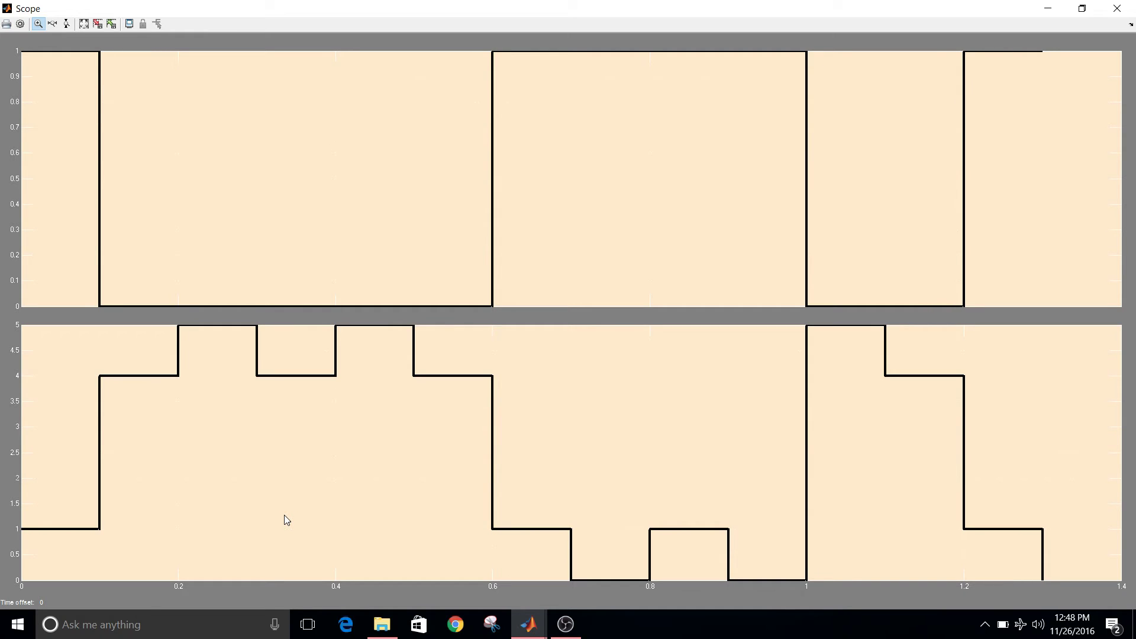
left_click(1048, 8)
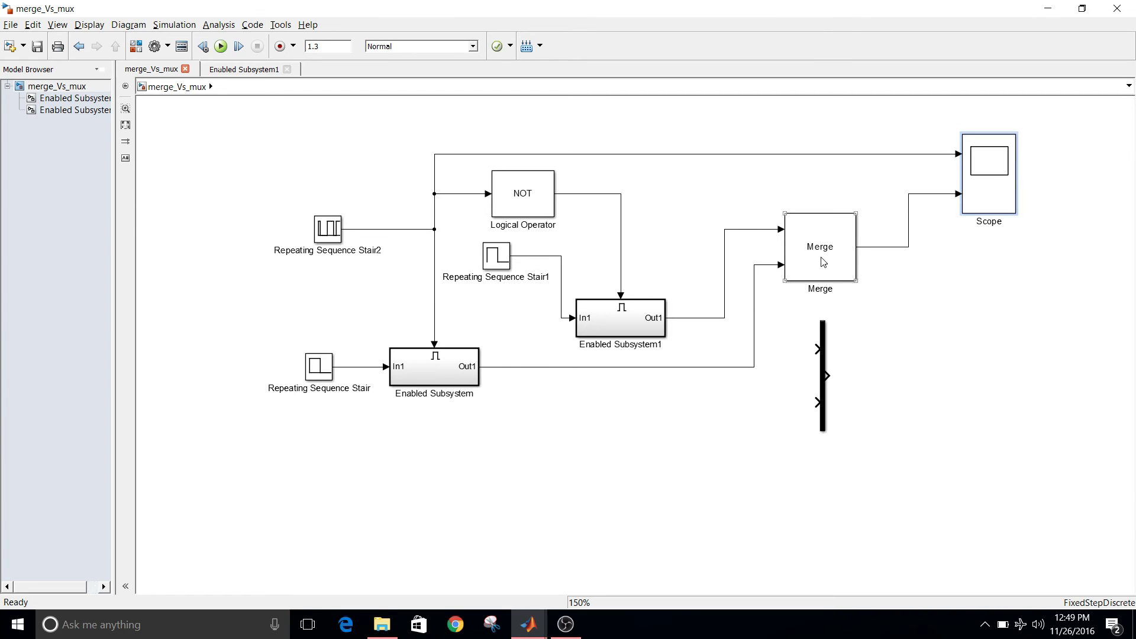
Select the Enabled Subsystem block in the merge_Vs_mux diagram
left_click(450, 385)
Branch both enabled subsystem outputs into the Mux's two inputs and run the simulation
left_click_drag(817, 349, 767, 231)
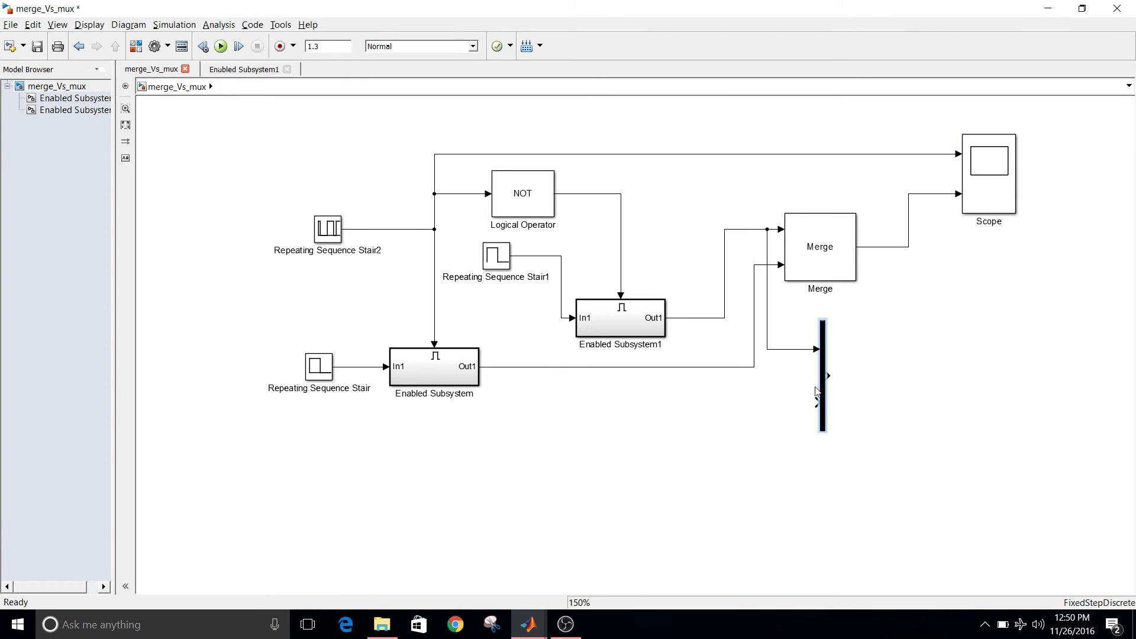
mouse_move(816, 402)
left_mouse_down()
mouse_move(745, 388)
mouse_move(748, 366)
left_mouse_up()
left_click(220, 46)
View the Scope waveforms autoscaled to fit, then close the Scope
double_click(988, 184)
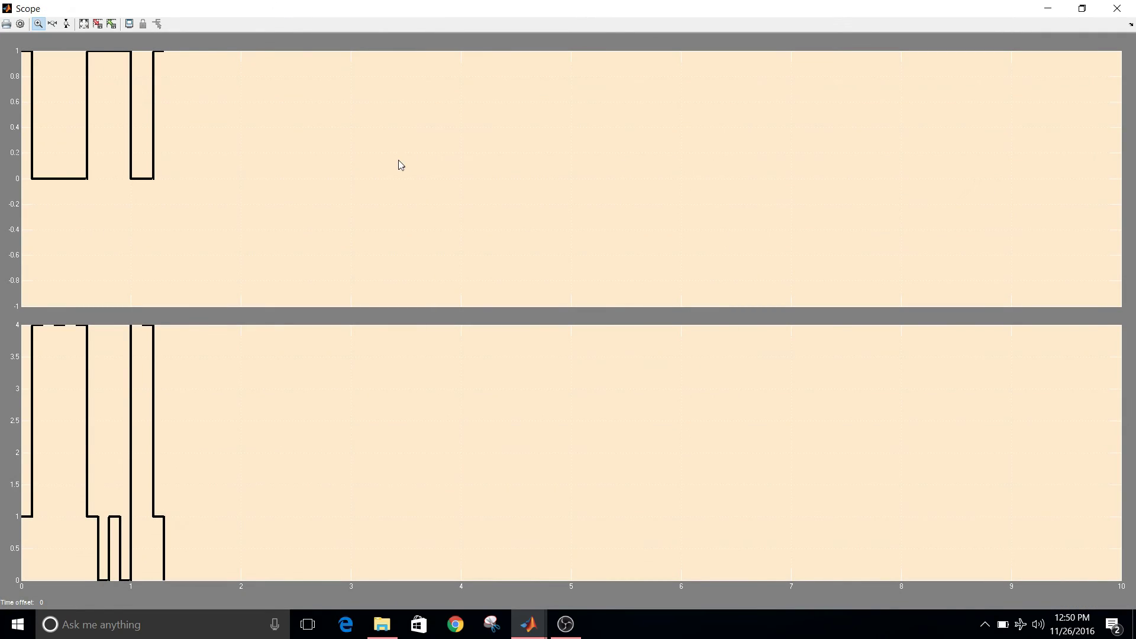
left_click(84, 24)
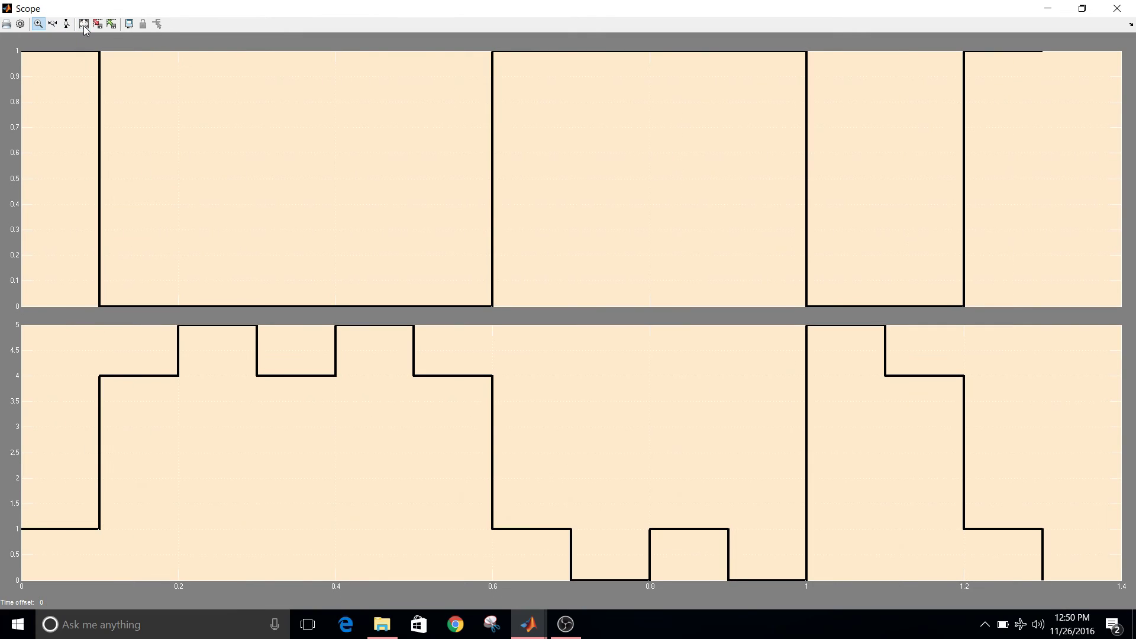
left_click(1118, 7)
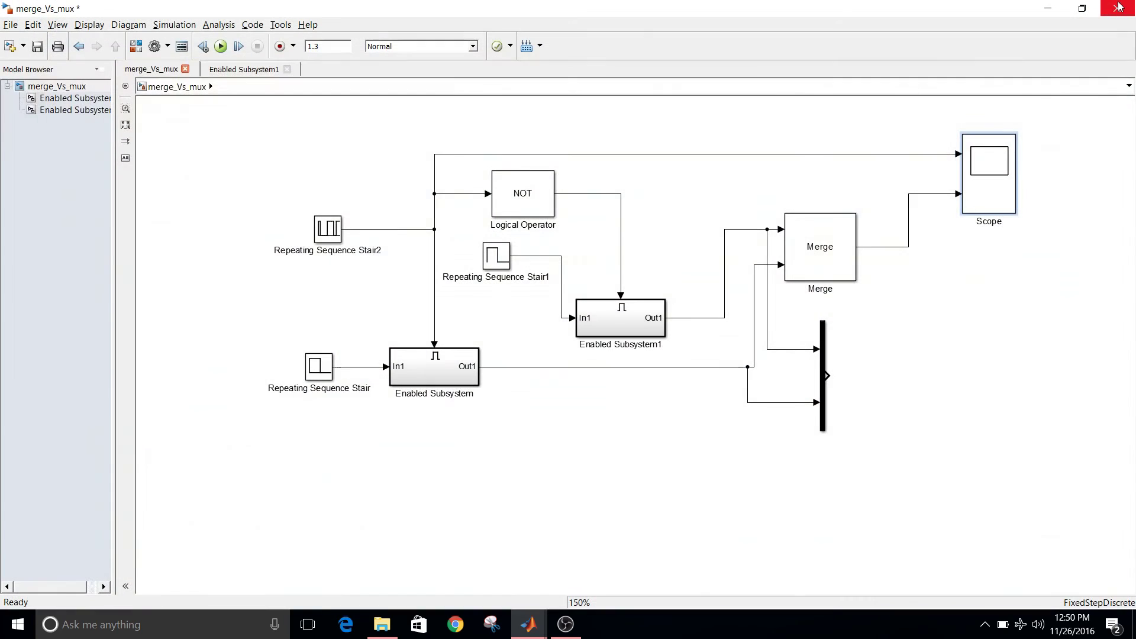
Set the Scope's number of axes to 3 and return to the model
double_click(997, 189)
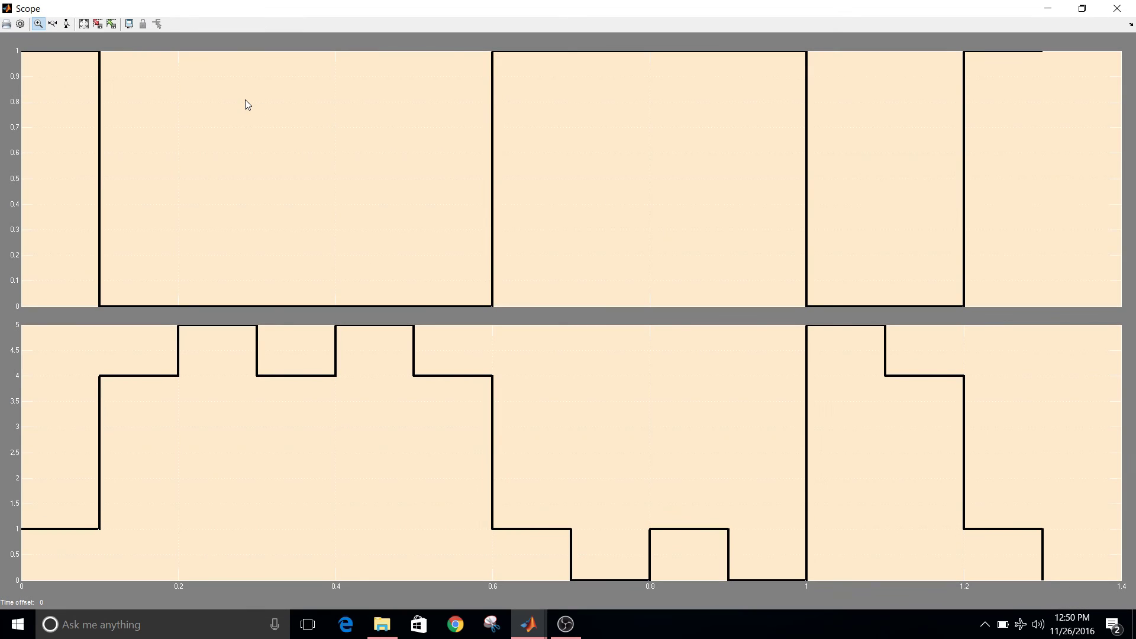
left_click(24, 27)
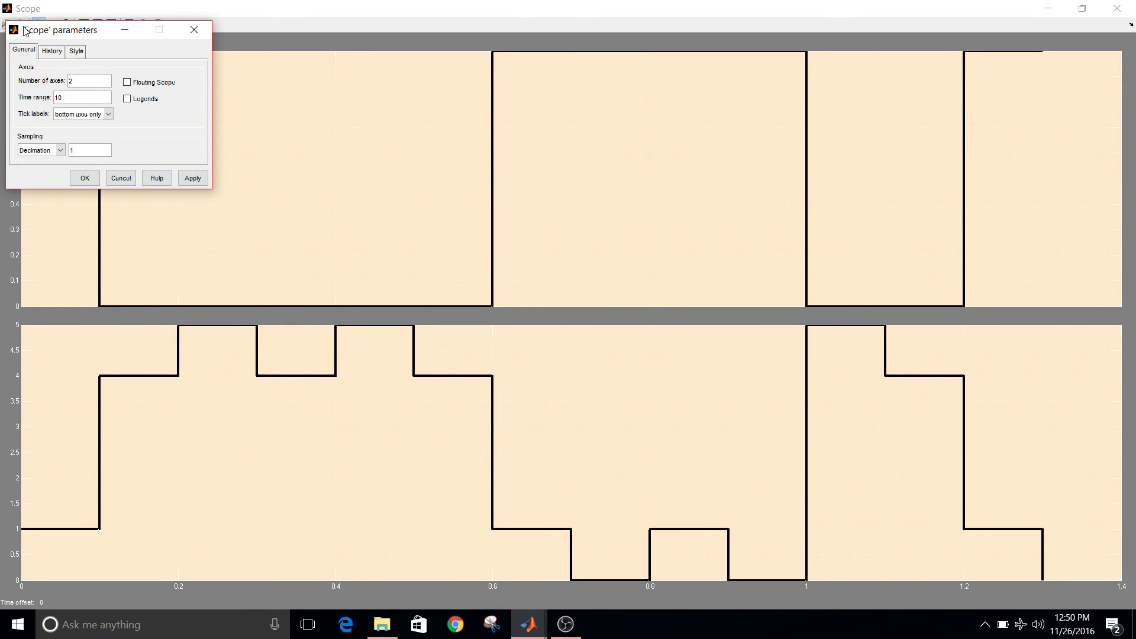
type("3")
left_click(193, 178)
left_click(193, 31)
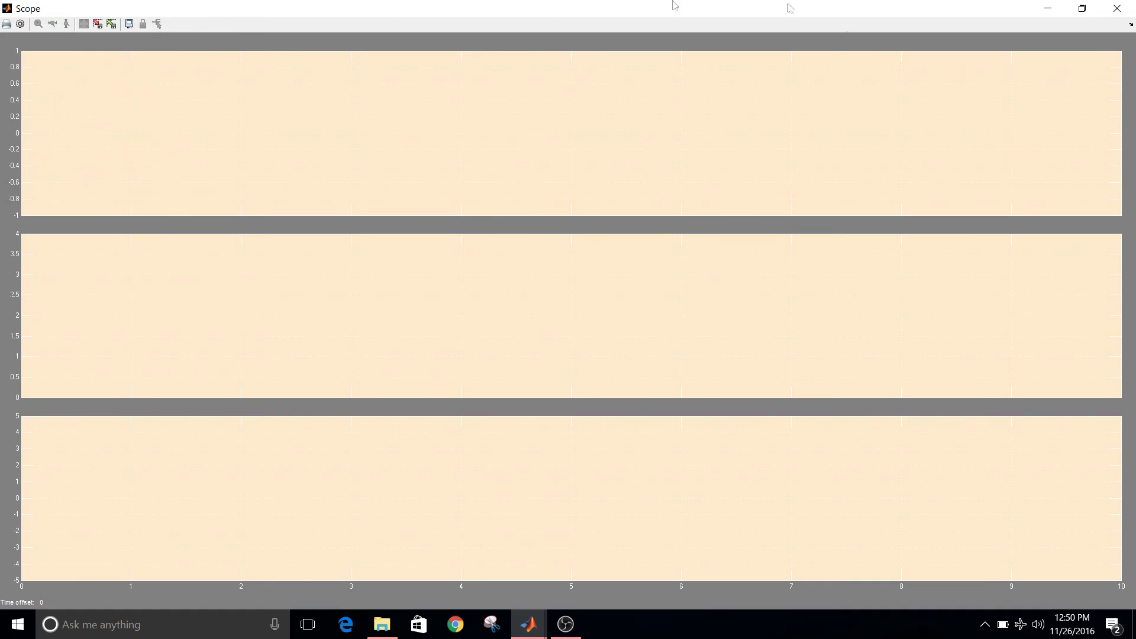
left_click(1047, 8)
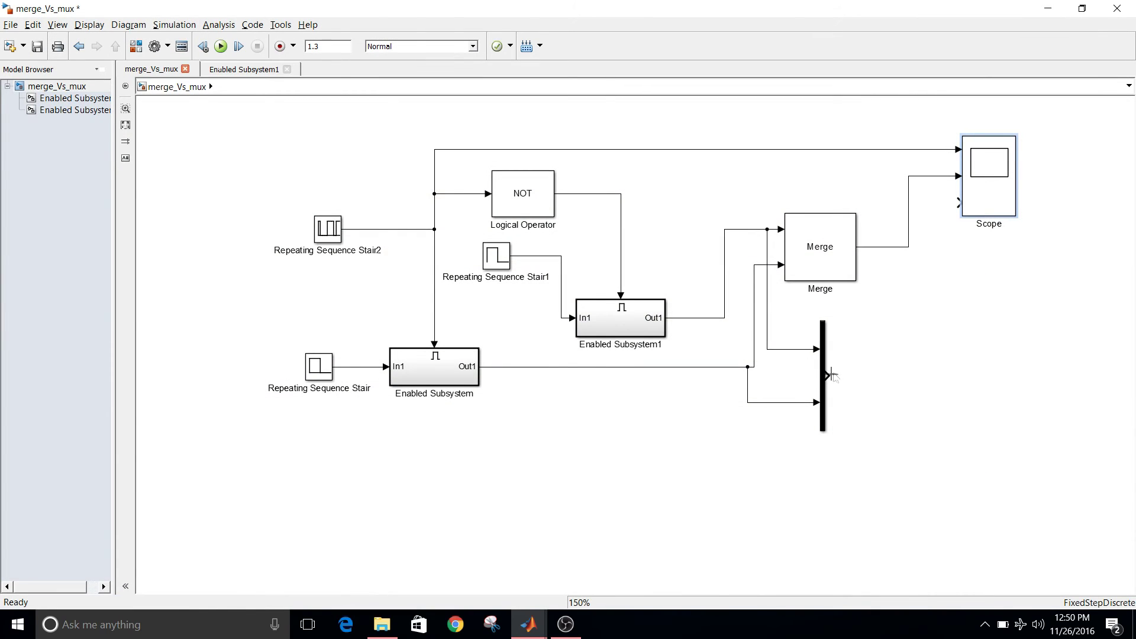
Connect the Mux output to Scope input 3, save, run, and dismiss the invalid-merge error
mouse_move(829, 375)
left_mouse_down()
mouse_move(945, 207)
mouse_move(960, 203)
left_mouse_up()
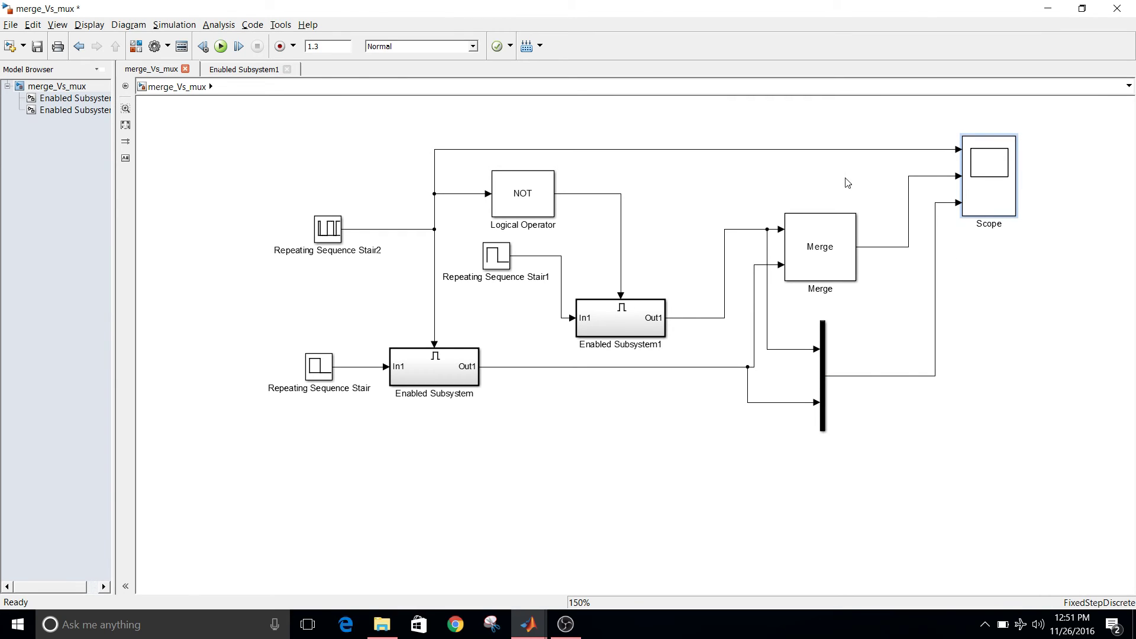
left_click(36, 47)
left_click(220, 46)
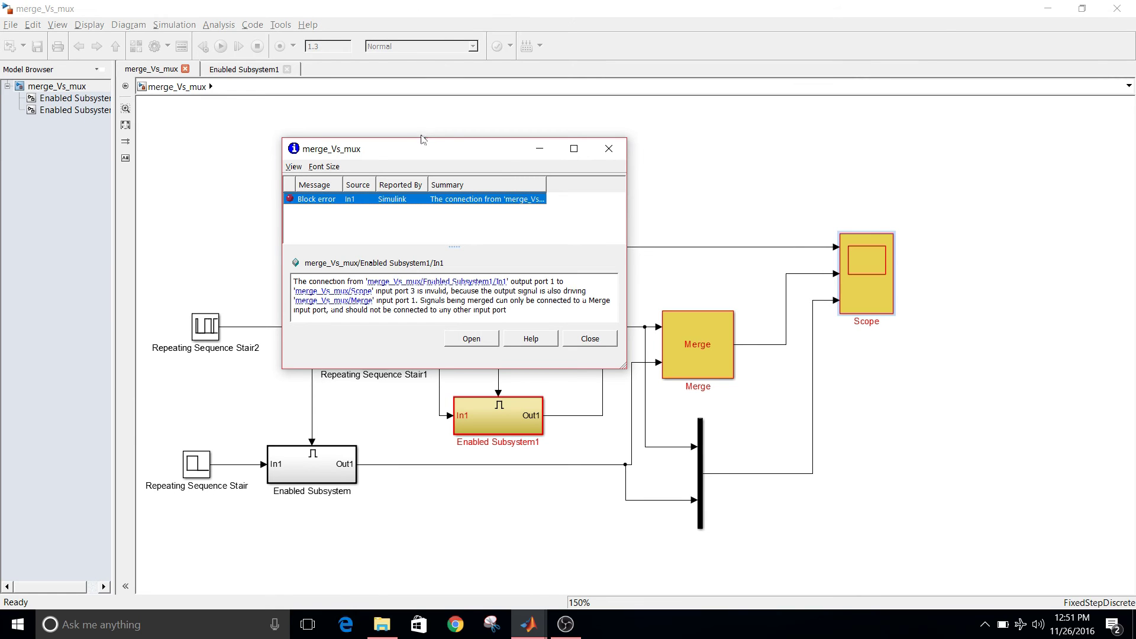
left_click_drag(426, 149, 304, 84)
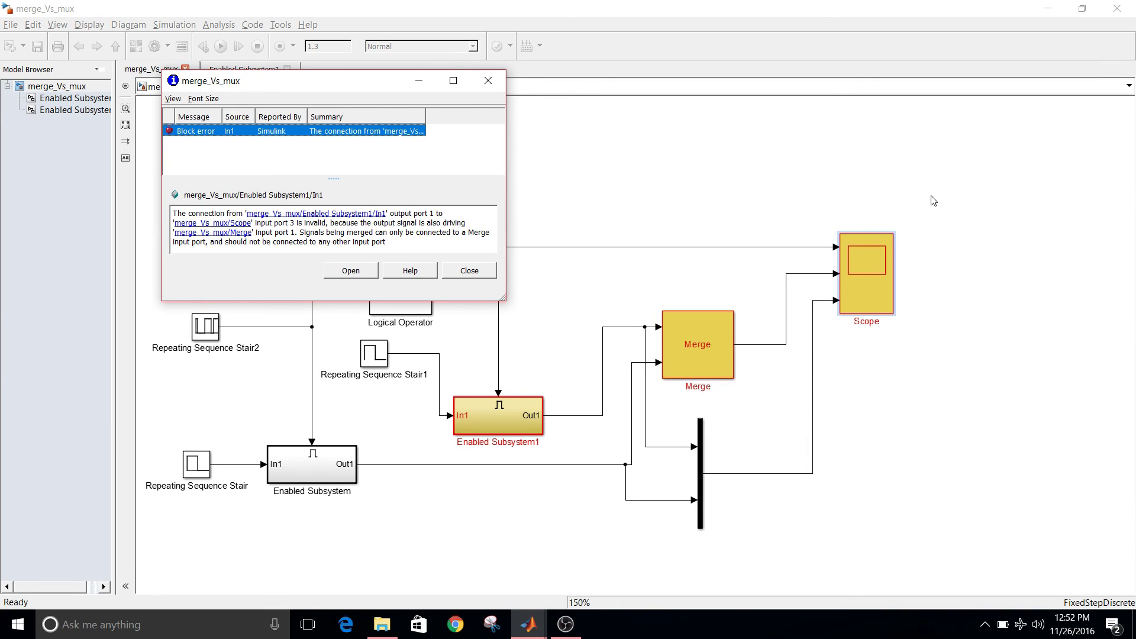
left_click(488, 81)
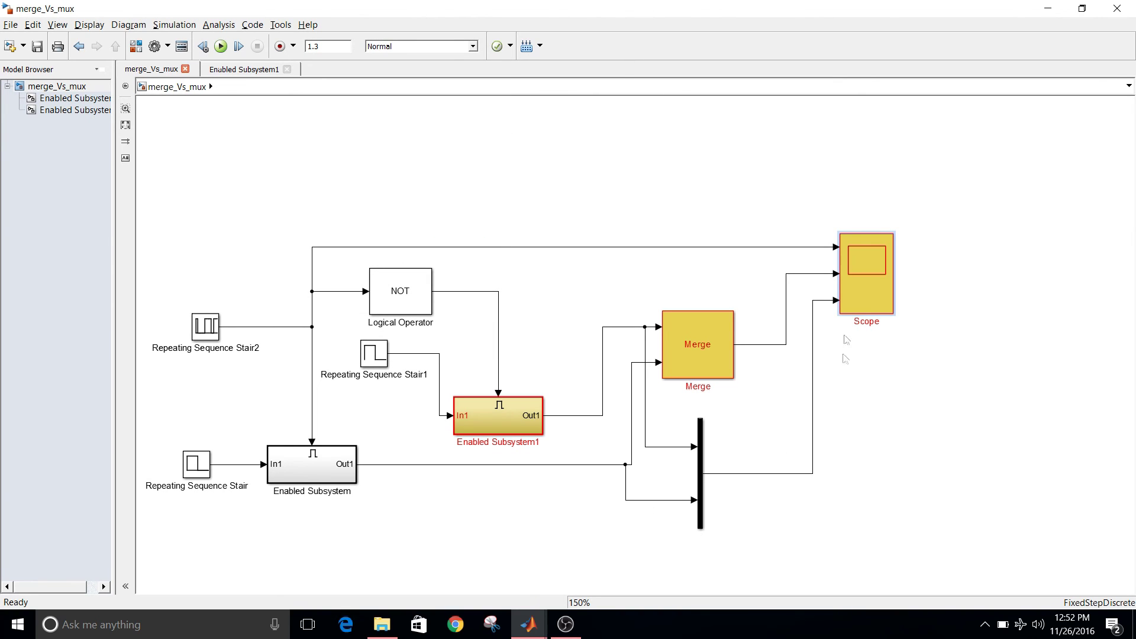
Duplicate the Scope as Scope1 and reroute the Mux output to Scope1's third input
left_click_drag(871, 282, 887, 448, "ctrl")
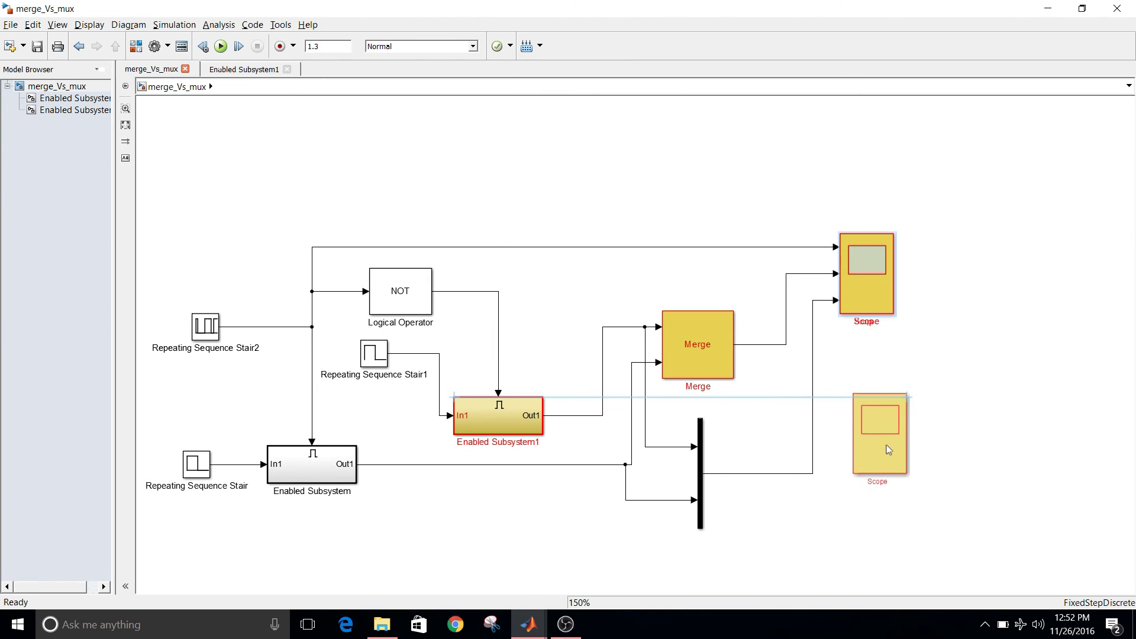
left_click(813, 368)
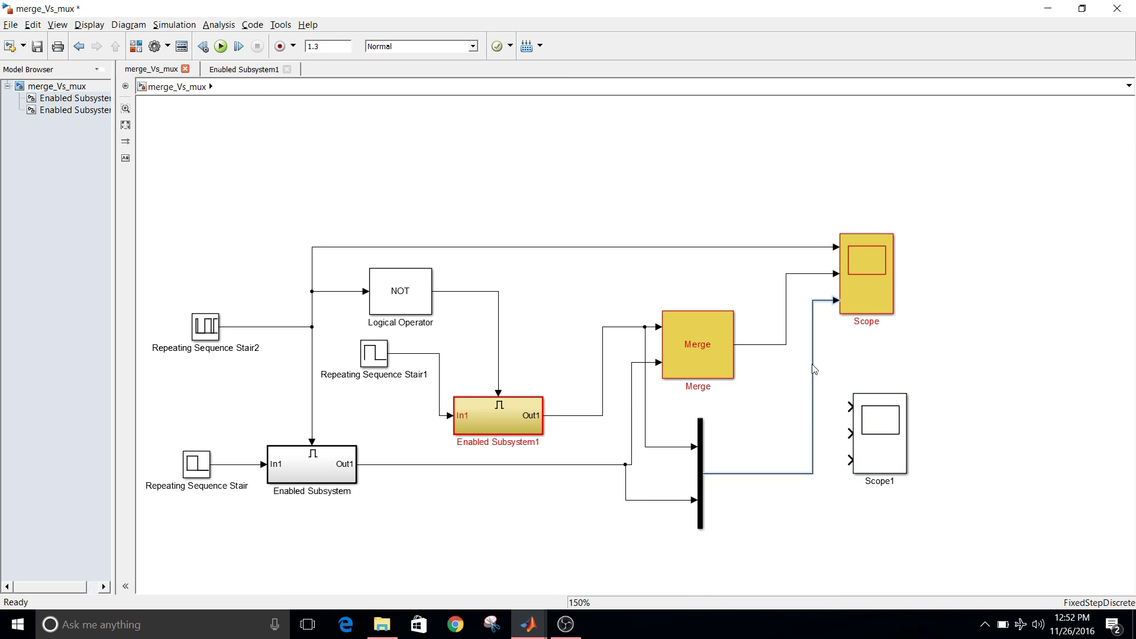
key("Delete")
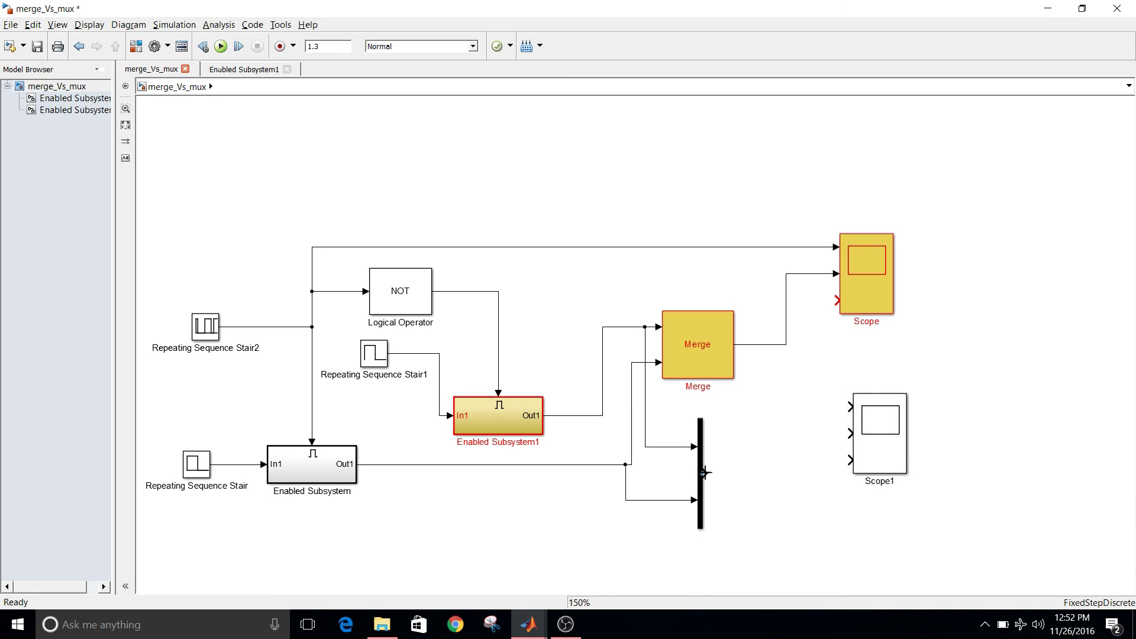
mouse_move(706, 471)
left_mouse_down()
mouse_move(862, 456)
mouse_move(852, 460)
left_mouse_up()
Save and rerun the model, then dismiss the repeated invalid-merge-connection error
left_click(38, 46)
left_click(222, 46)
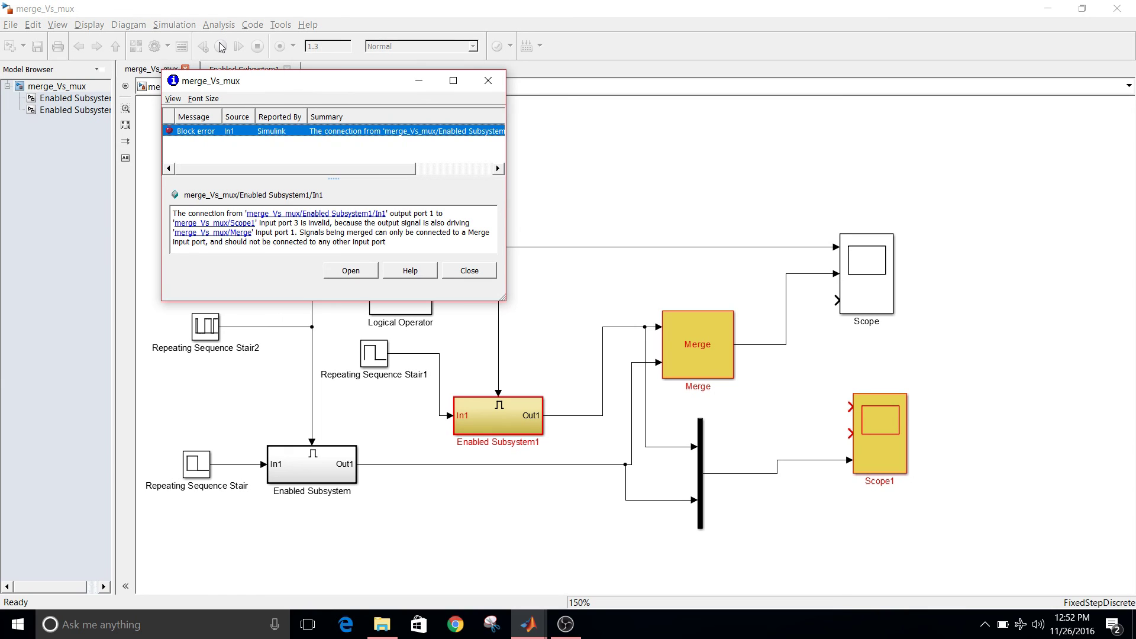
left_click(420, 80)
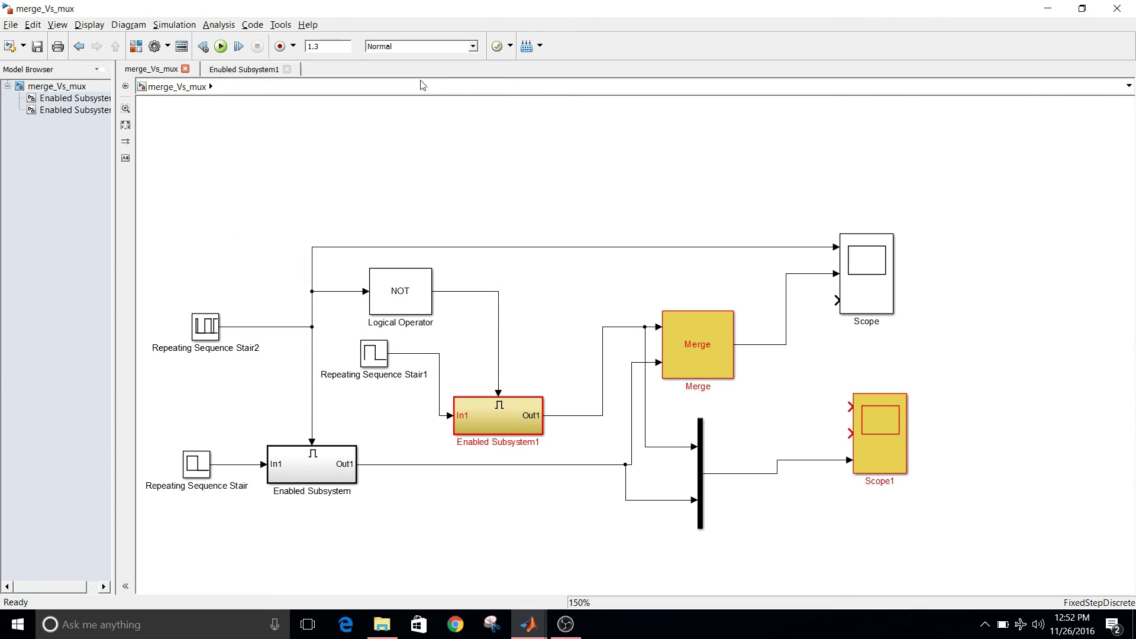